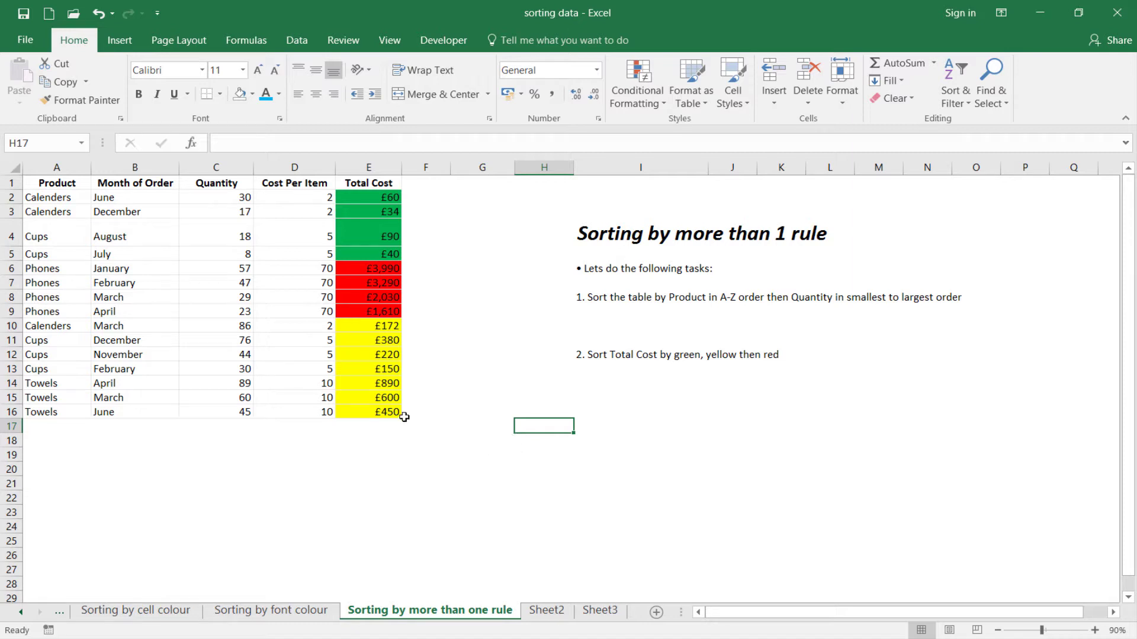
# - Start a custom sort of the order table A1:E16 with Product values from A to Z as the first level
pyautogui.moveTo(383, 412); pyautogui.dragTo(72, 184)
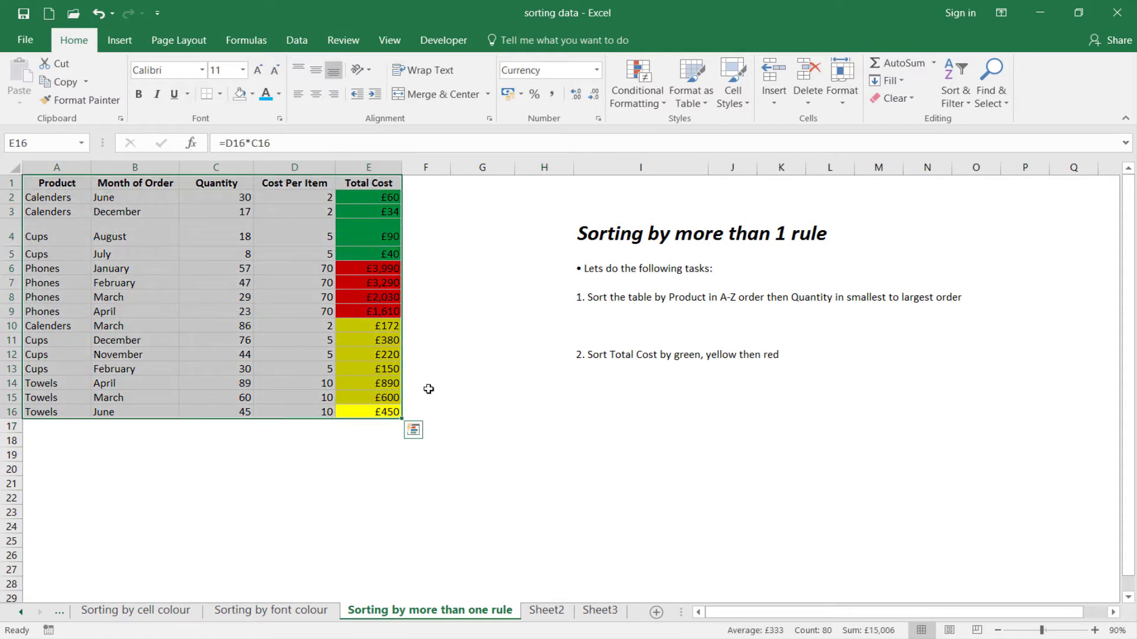
pyautogui.click(956, 83)
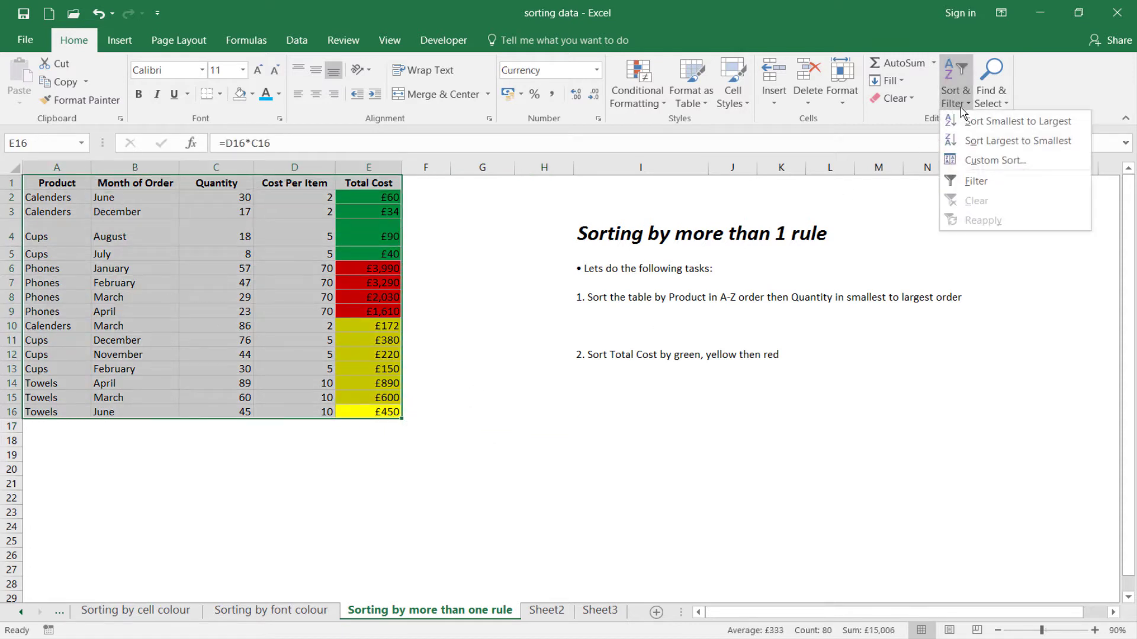
pyautogui.click(983, 170)
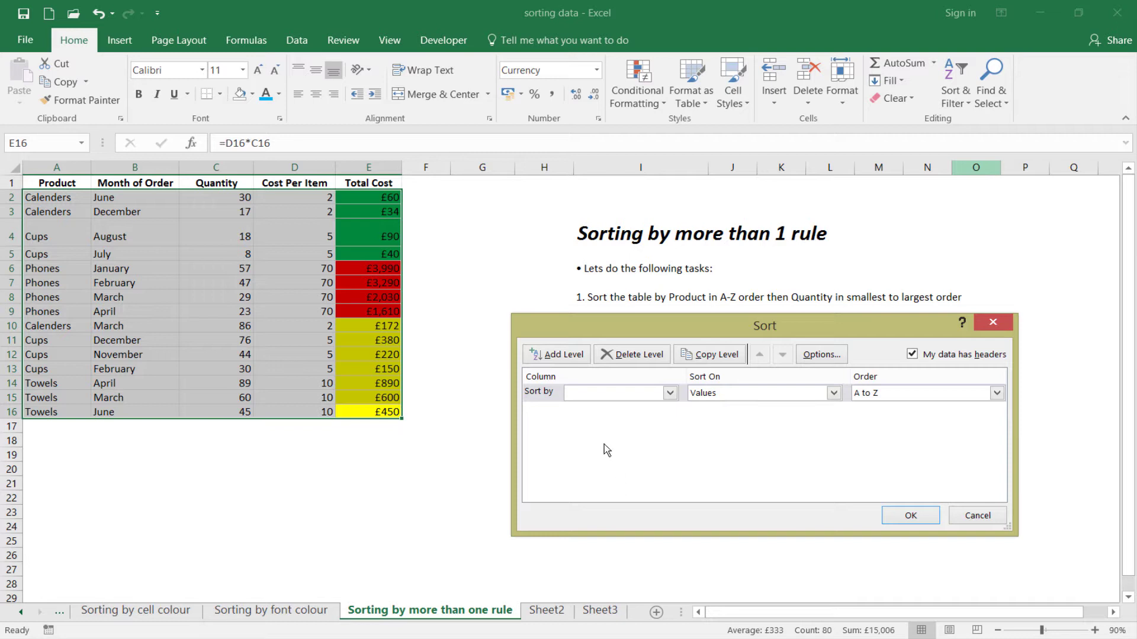
pyautogui.click(658, 396)
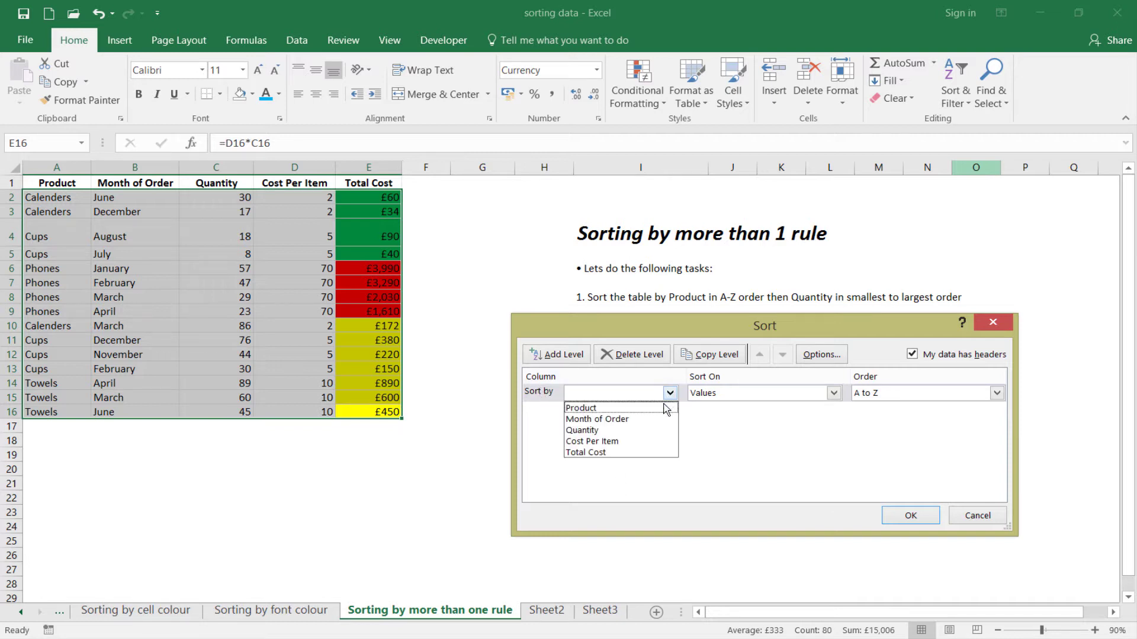
pyautogui.click(670, 408)
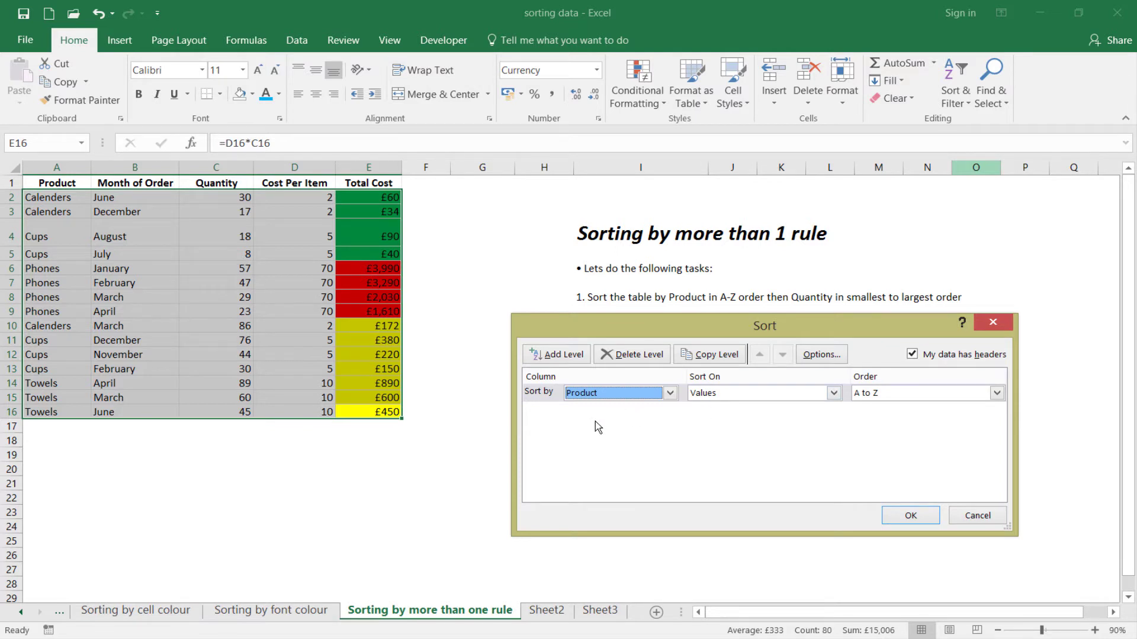
# - Add a second sort level on Quantity values from smallest to largest and apply the sort
pyautogui.click(551, 360)
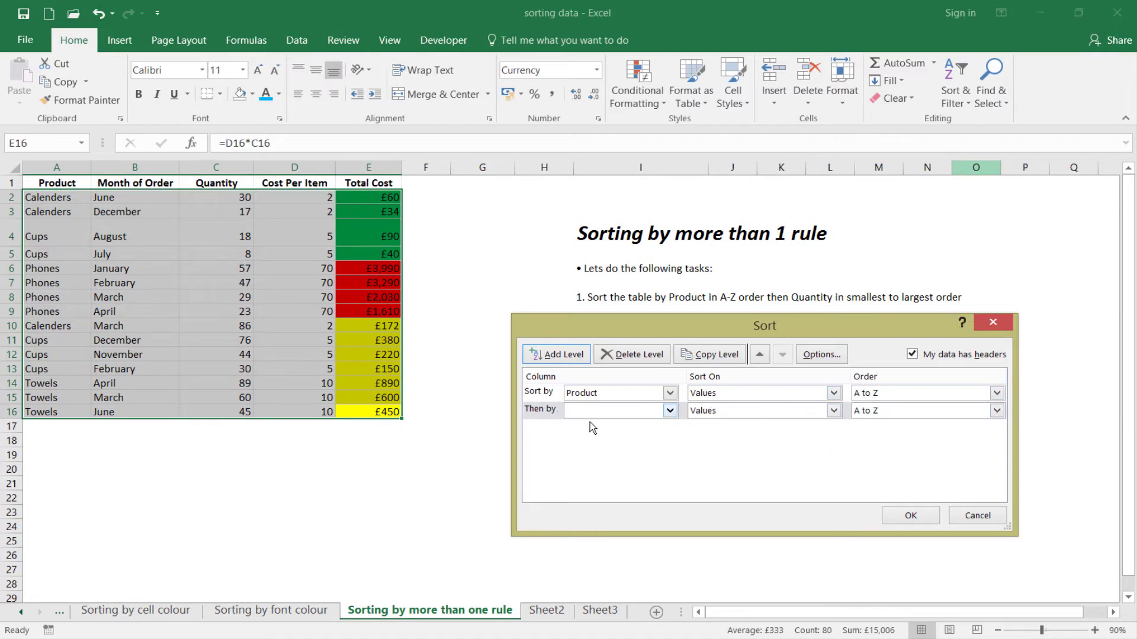
pyautogui.click(669, 411)
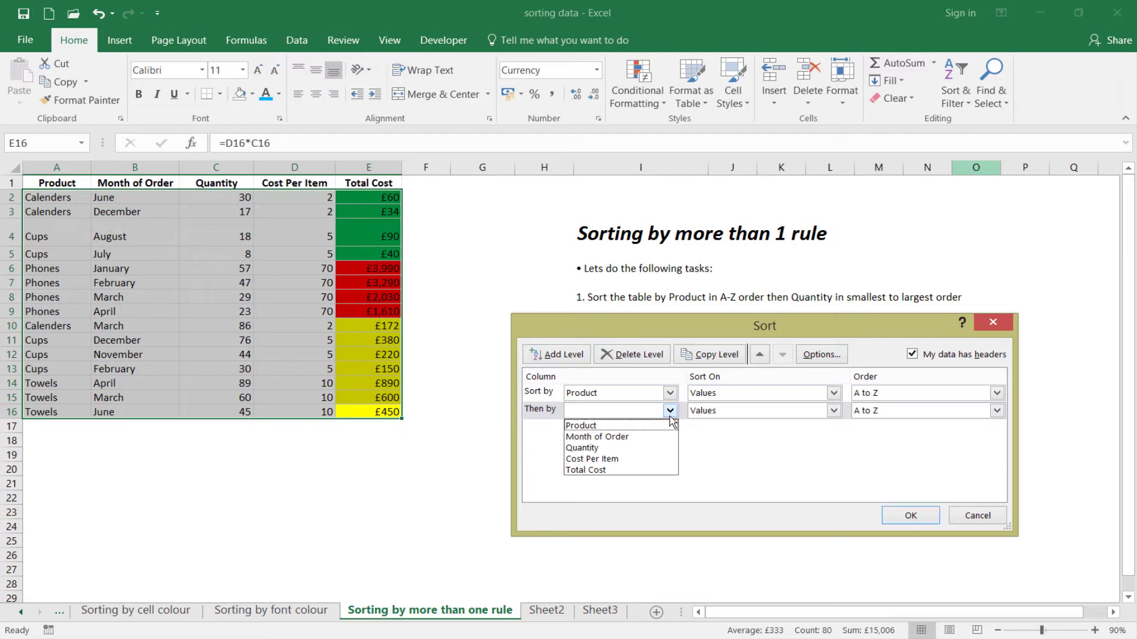
pyautogui.click(651, 448)
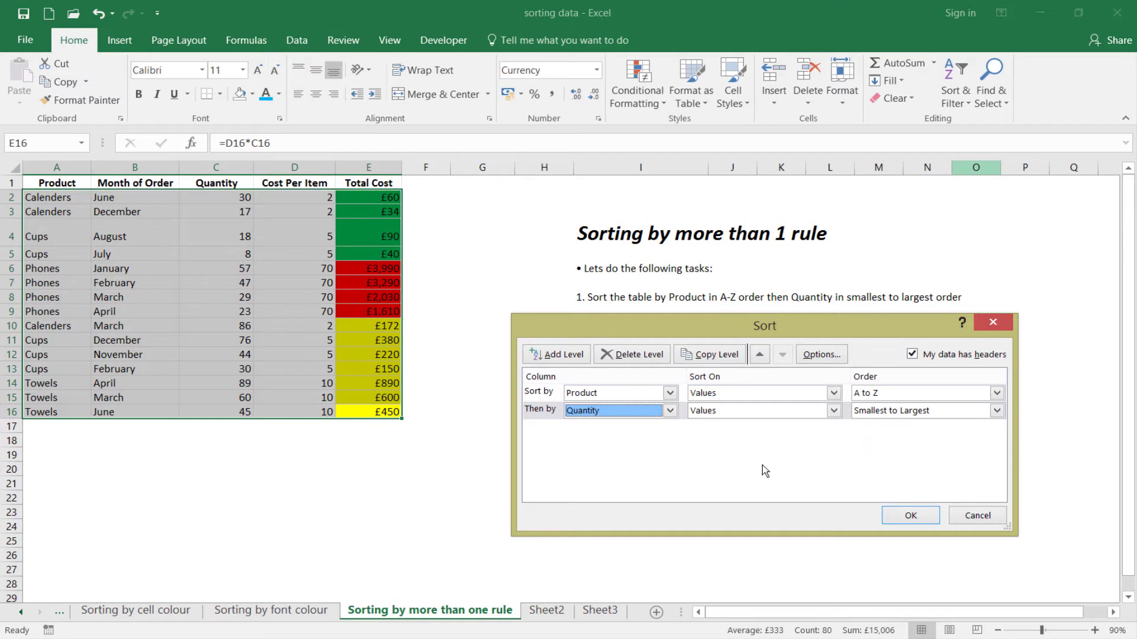
pyautogui.click(910, 515)
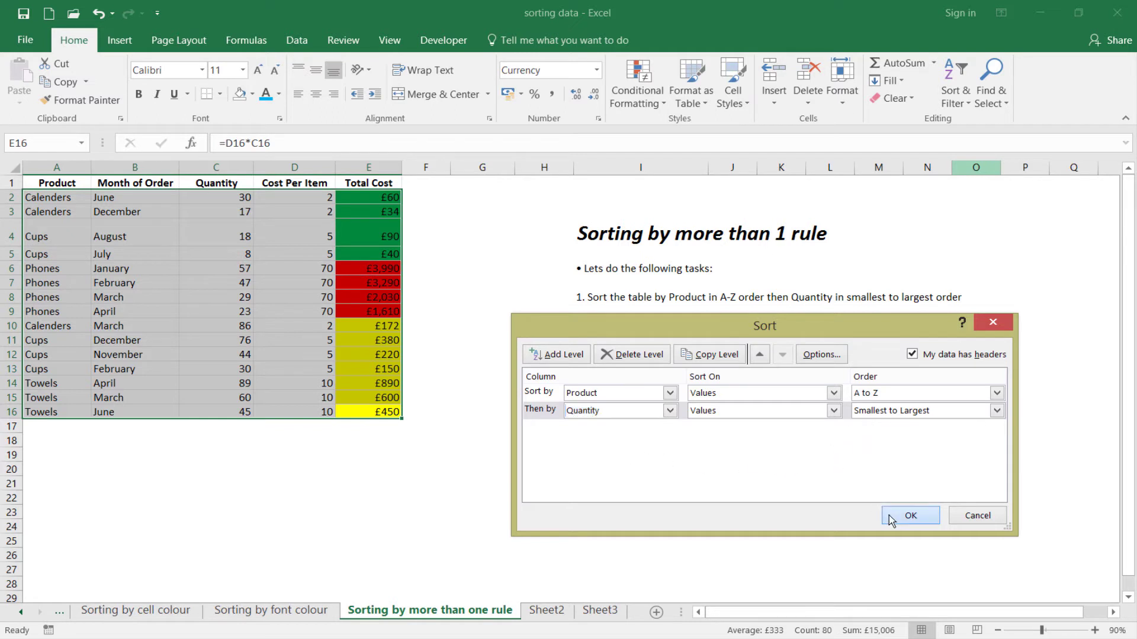
pyautogui.click(627, 423)
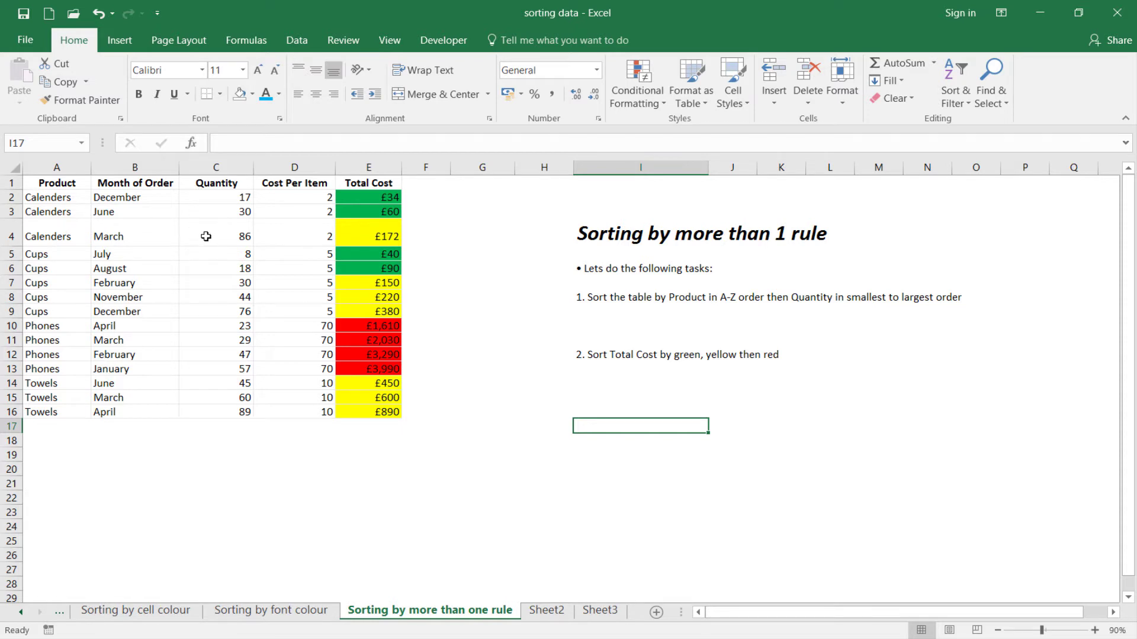
# - Fill the Product and Quantity cells of the Calenders rows with orange and check the order of their quantities
pyautogui.moveTo(66, 237); pyautogui.dragTo(76, 203)
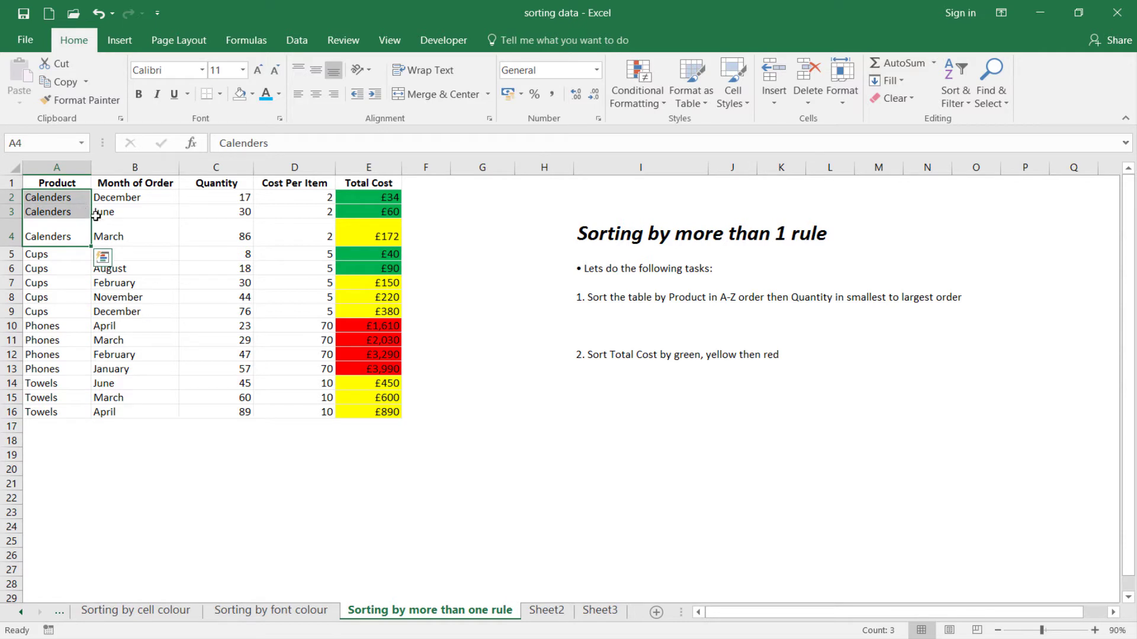
pyautogui.click(251, 94)
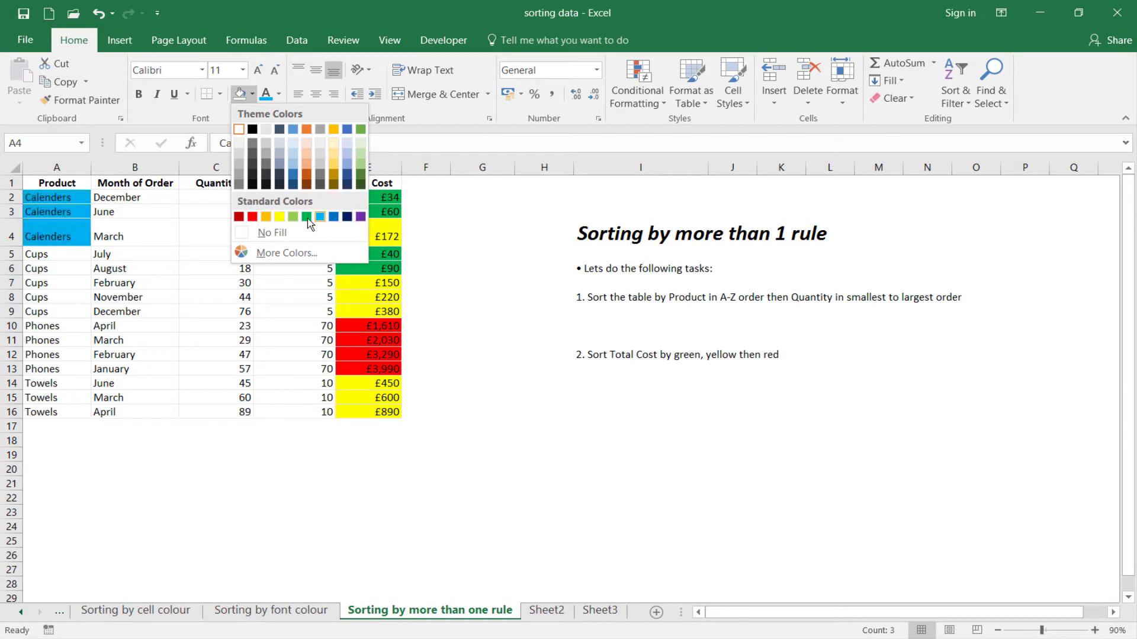
pyautogui.click(267, 219)
pyautogui.moveTo(220, 199); pyautogui.dragTo(223, 236)
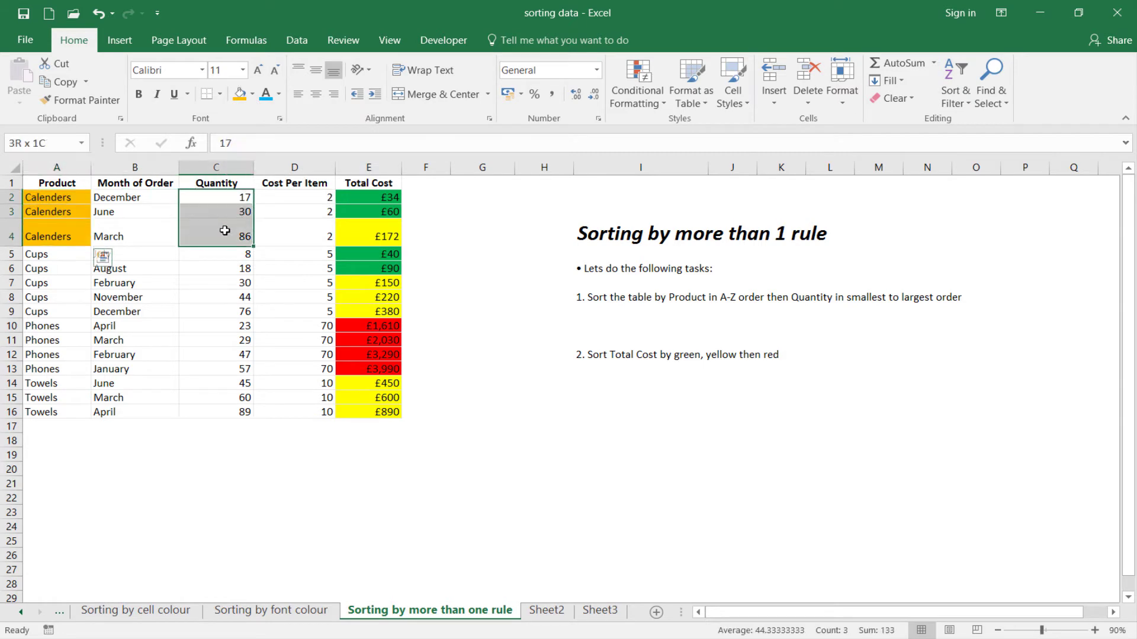
pyautogui.click(239, 94)
pyautogui.click(201, 254)
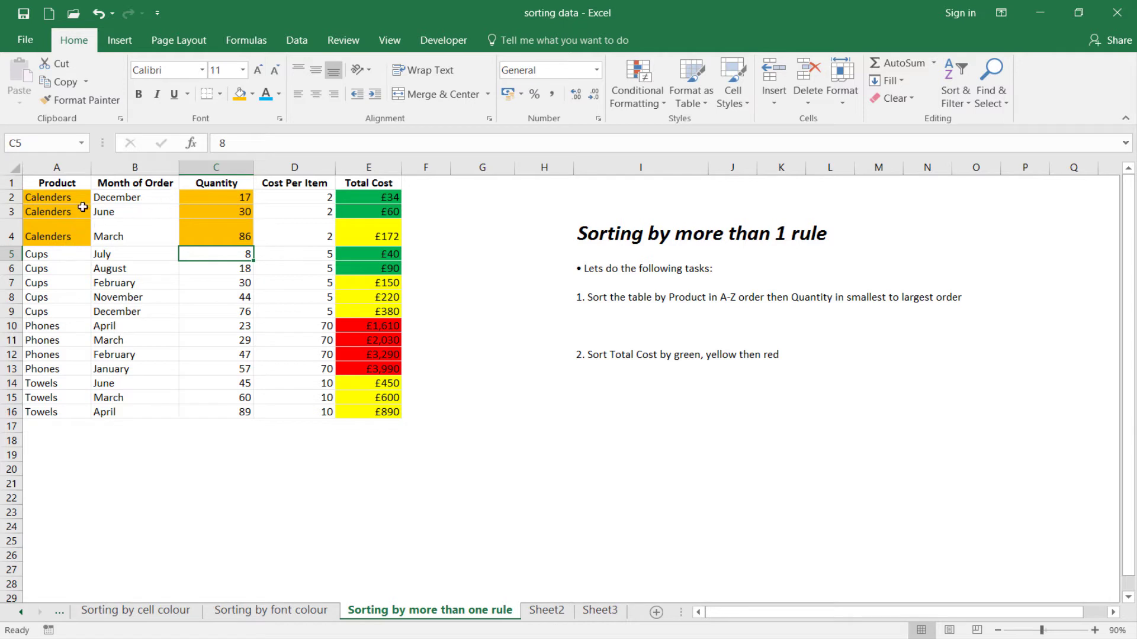
pyautogui.click(227, 199)
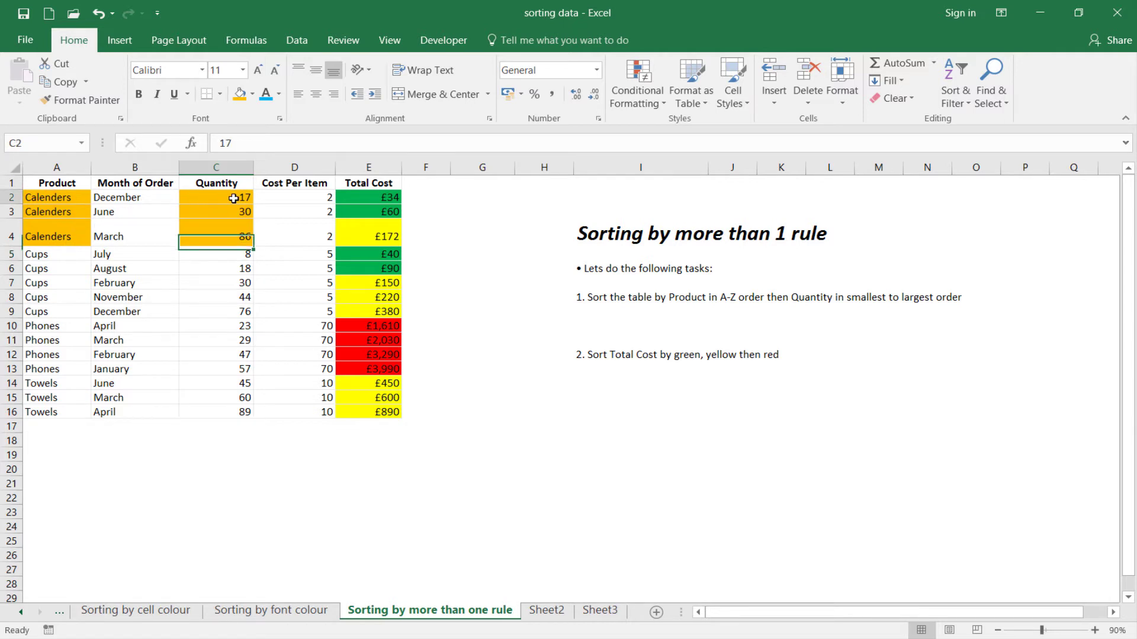
pyautogui.click(226, 210)
pyautogui.click(236, 237)
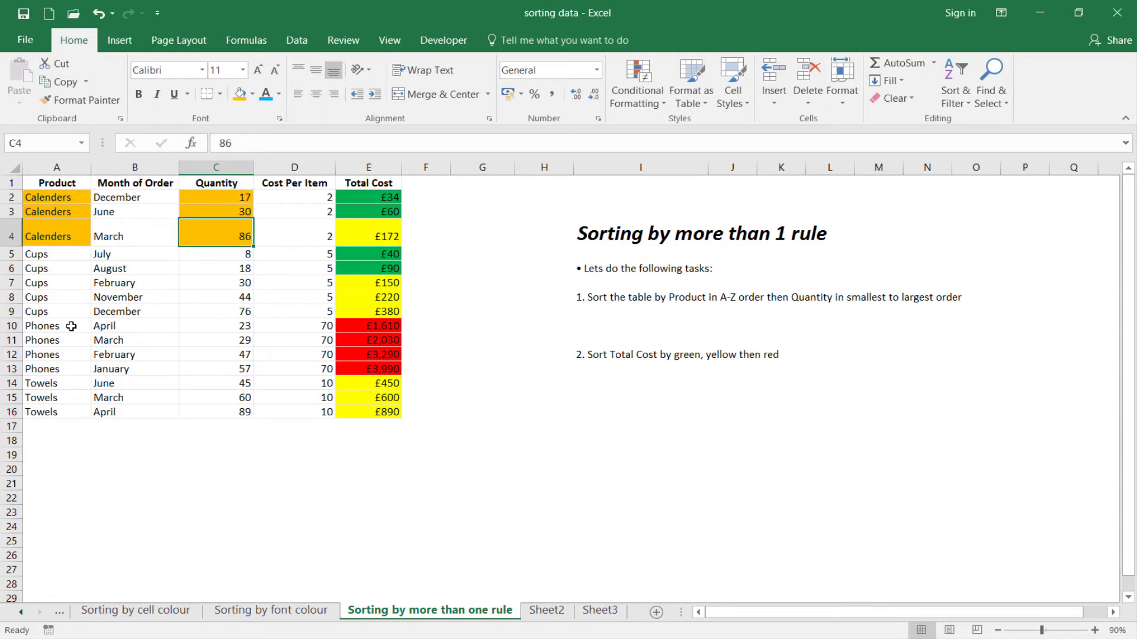
# - Fill the Product and Quantity cells of the Phones rows with the same orange
pyautogui.moveTo(68, 327); pyautogui.dragTo(58, 369)
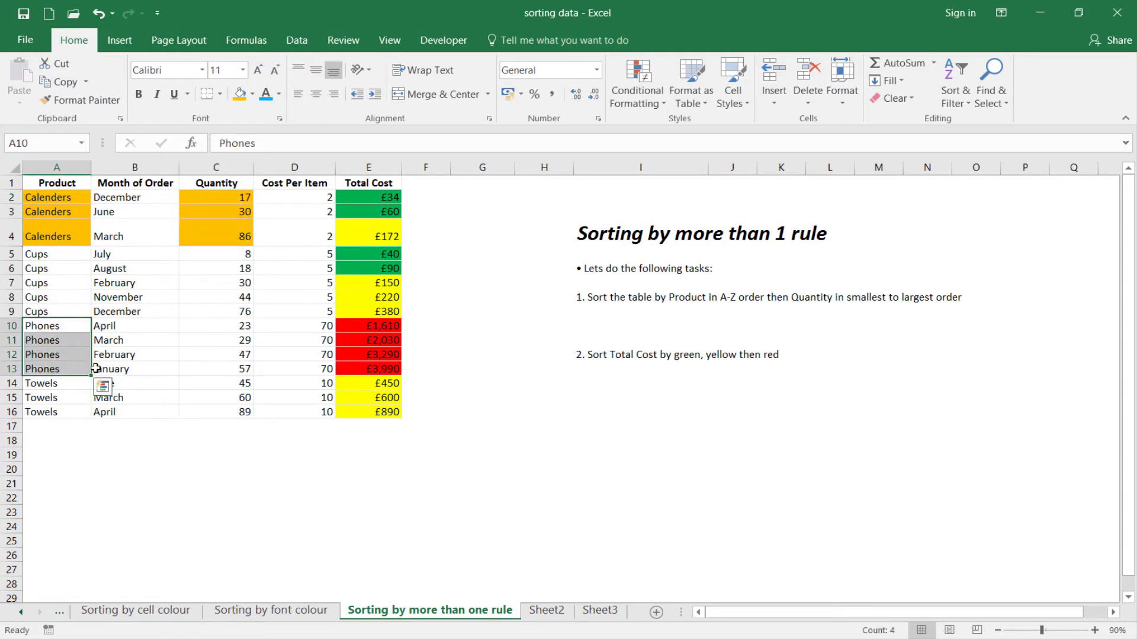
pyautogui.click(240, 94)
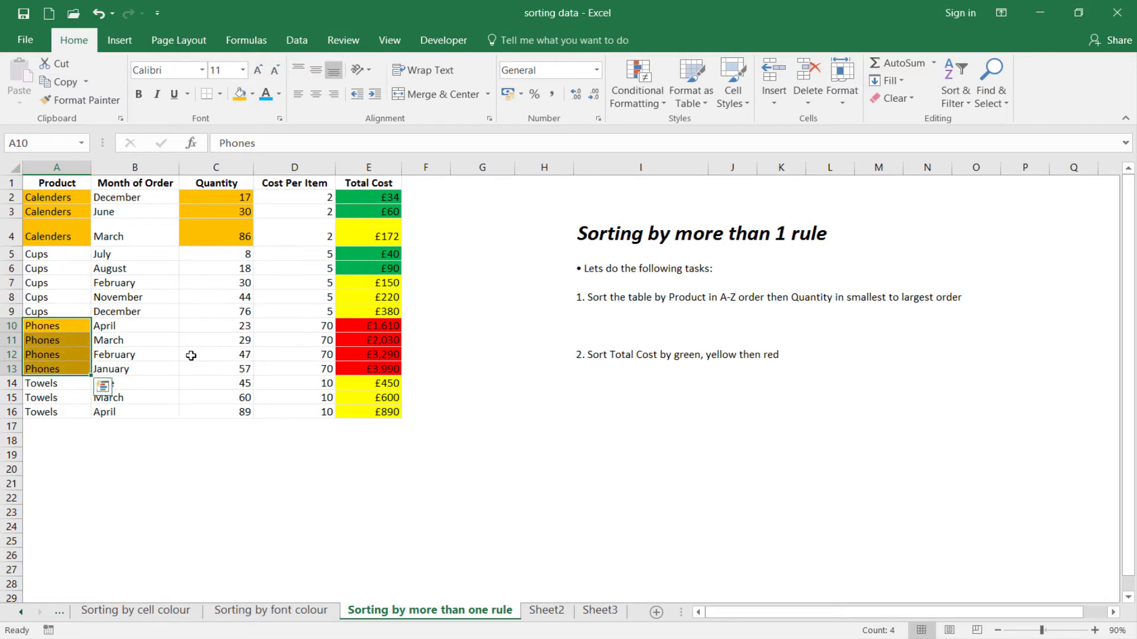
pyautogui.moveTo(203, 326); pyautogui.dragTo(203, 369)
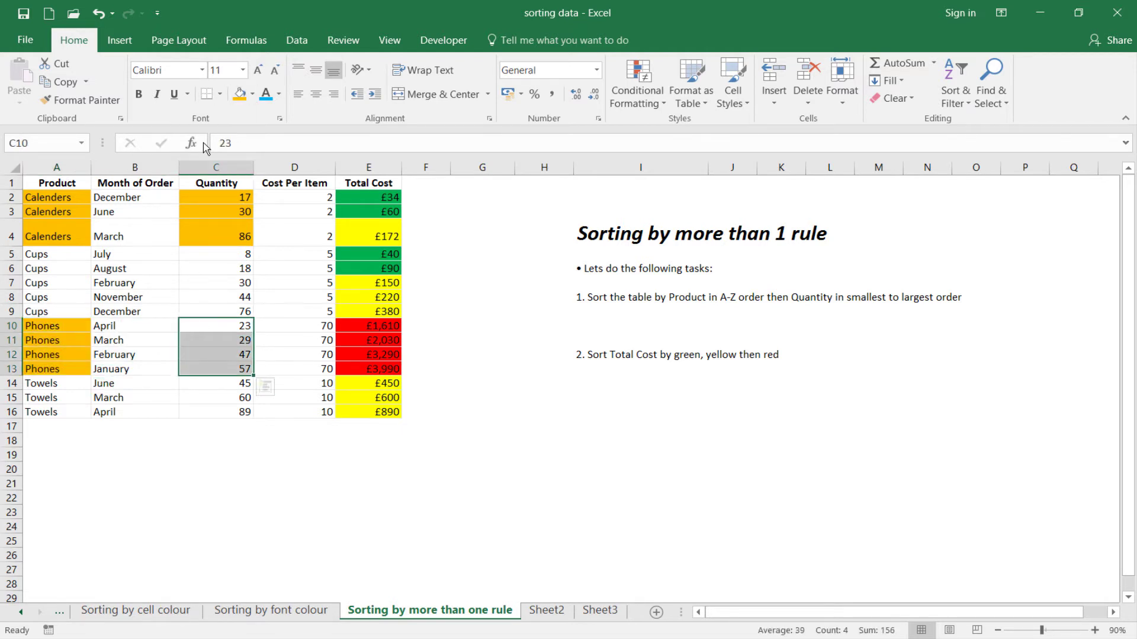
pyautogui.click(240, 94)
pyautogui.click(143, 481)
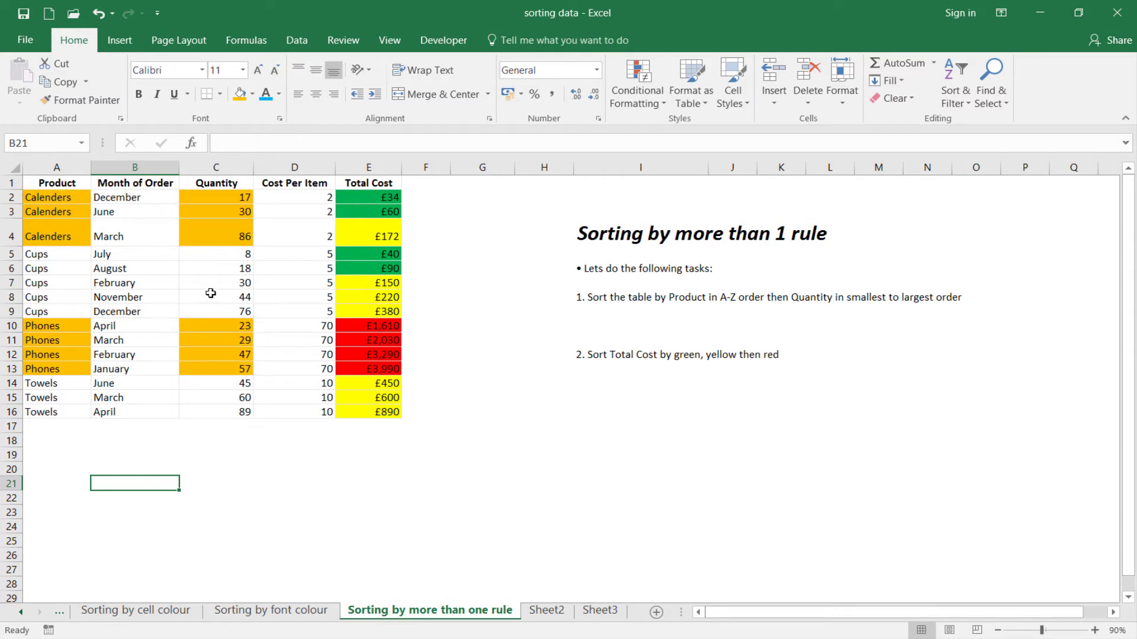
# - Remove the fill colour from cells A2:C13
pyautogui.click(219, 365)
pyautogui.moveTo(219, 364); pyautogui.dragTo(54, 197)
pyautogui.click(253, 95)
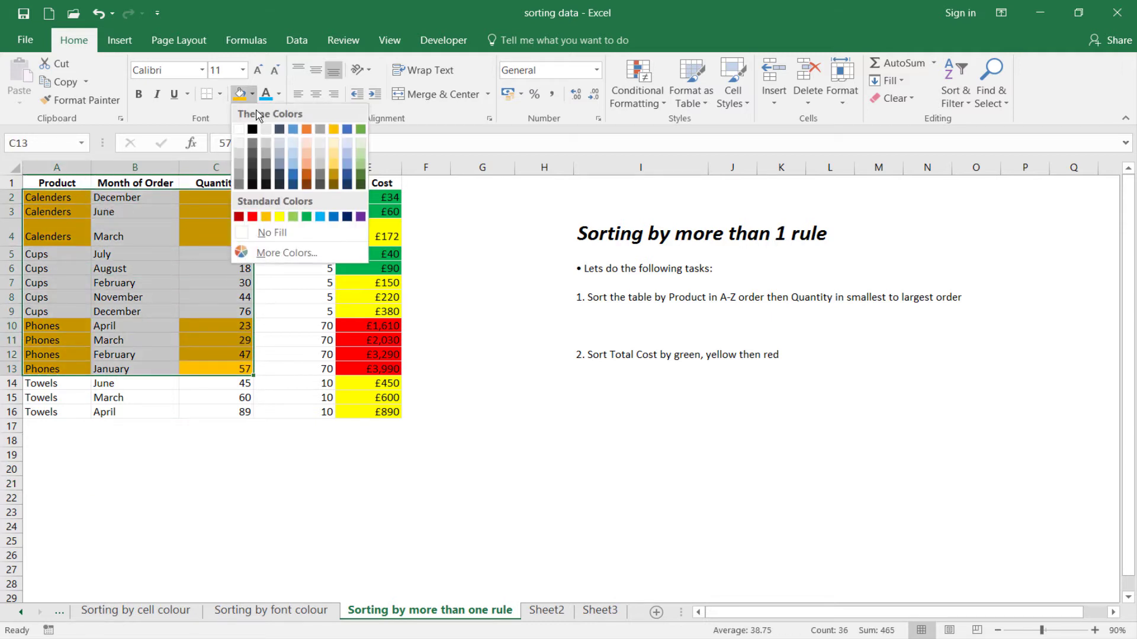
pyautogui.click(274, 233)
pyautogui.click(594, 443)
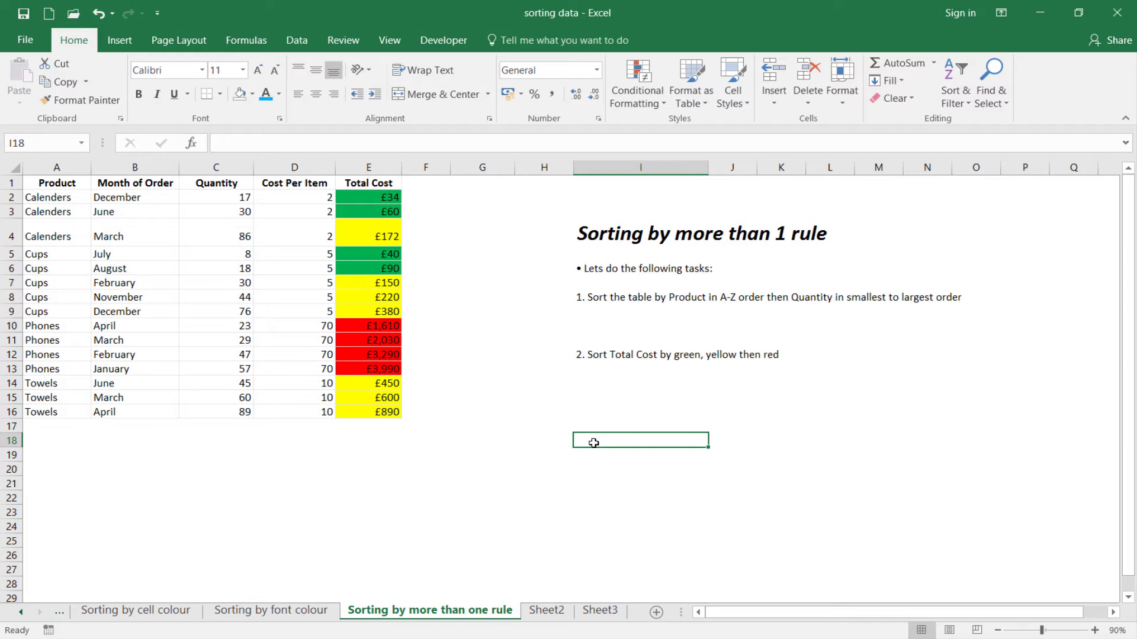
# - Look at the Sorting by cell colour sheet and return to the Sorting by more than one rule sheet
pyautogui.click(596, 409)
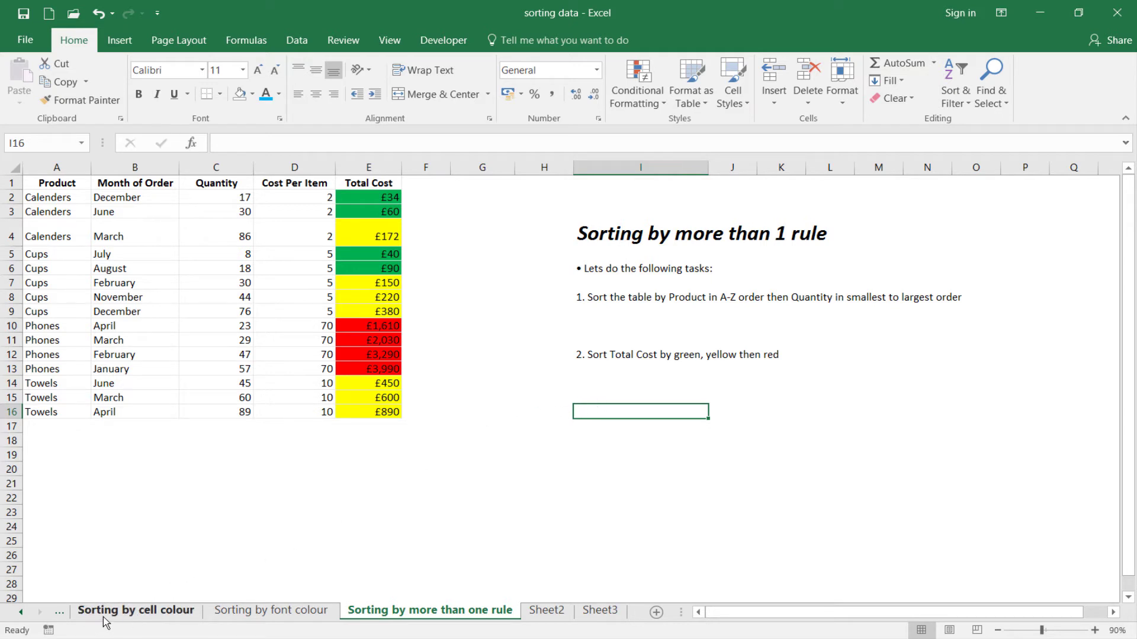
pyautogui.click(127, 616)
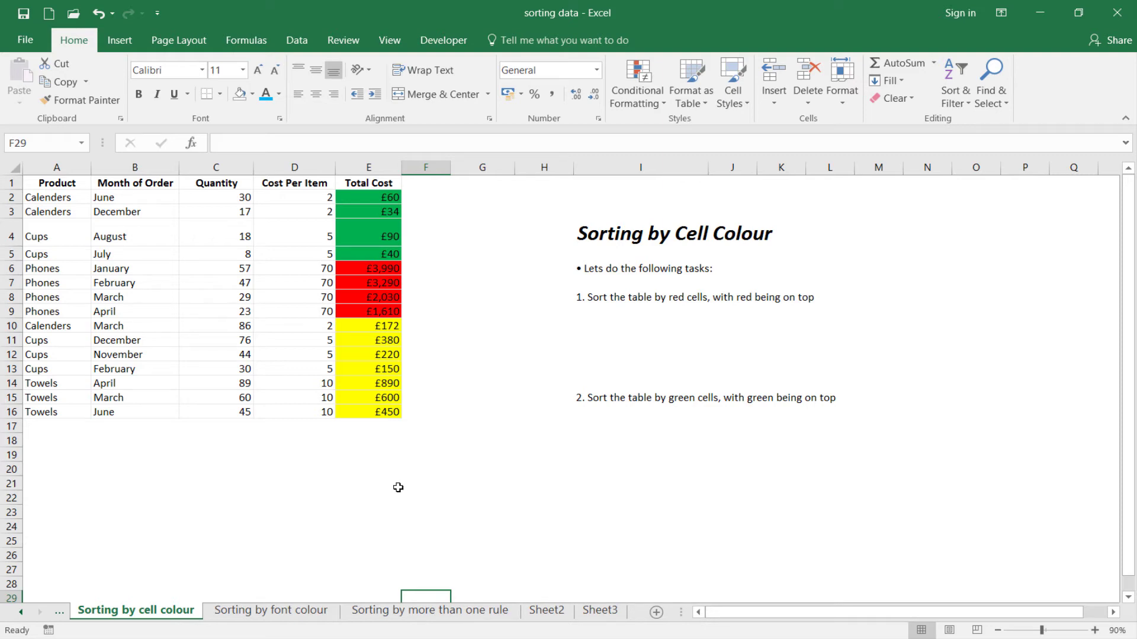
pyautogui.click(391, 611)
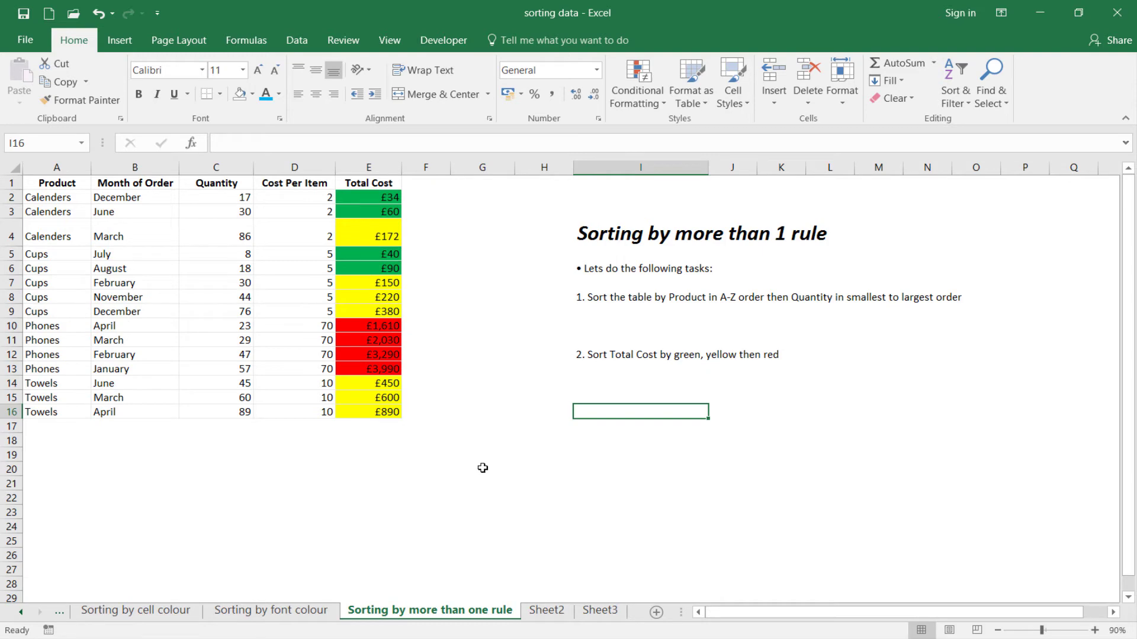
# - Reopen the custom sort for table A1:E16 and delete its Product and Quantity levels
pyautogui.moveTo(379, 413); pyautogui.dragTo(56, 184)
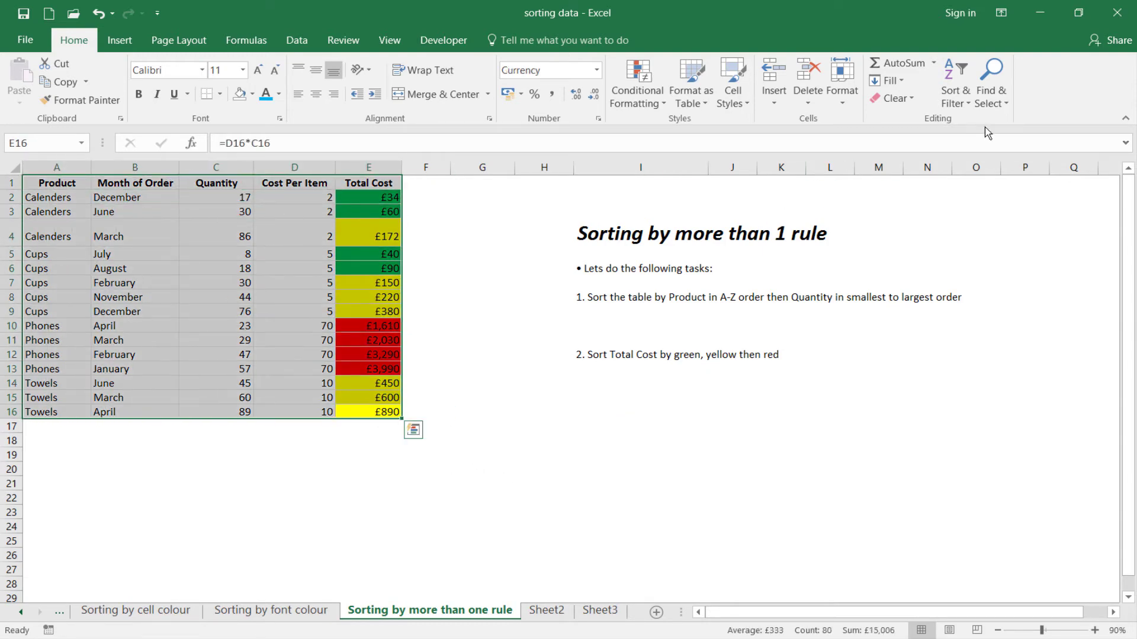
pyautogui.click(959, 97)
pyautogui.click(973, 158)
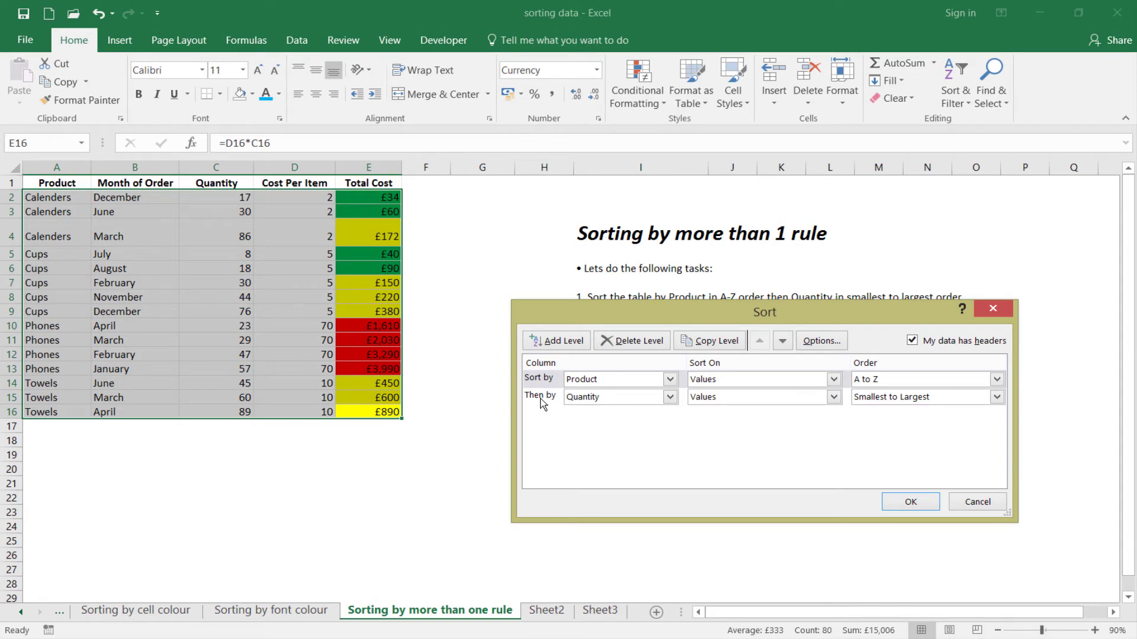
pyautogui.click(608, 345)
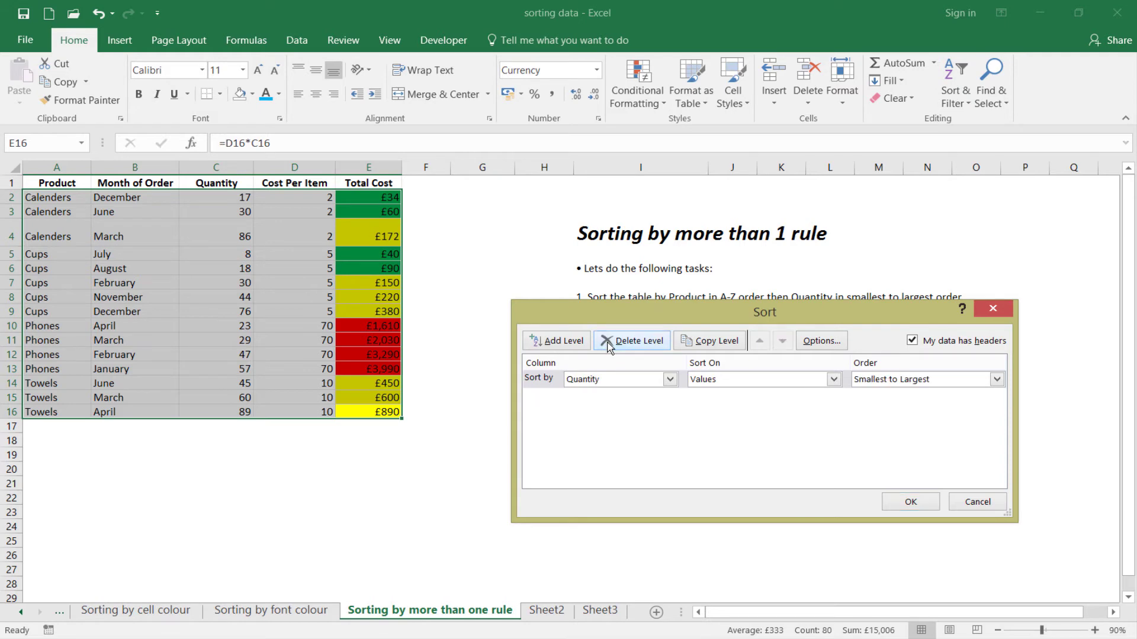
pyautogui.click(609, 346)
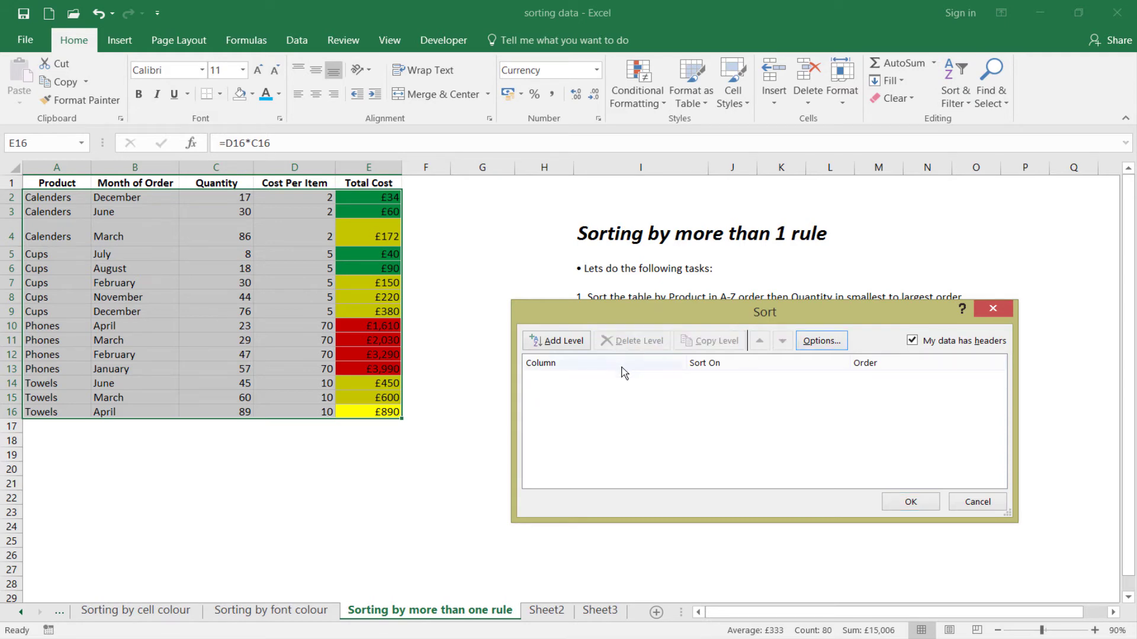
# - Add a sort level on Total Cost by Cell Color with green on top
pyautogui.click(553, 340)
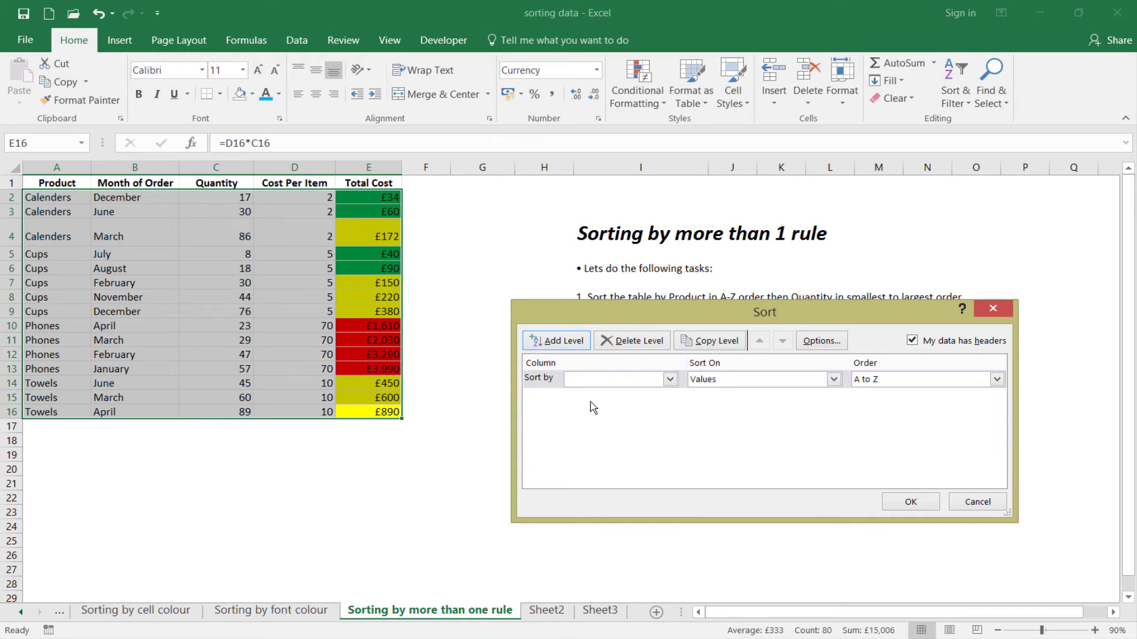
pyautogui.click(667, 380)
pyautogui.click(631, 438)
pyautogui.click(832, 381)
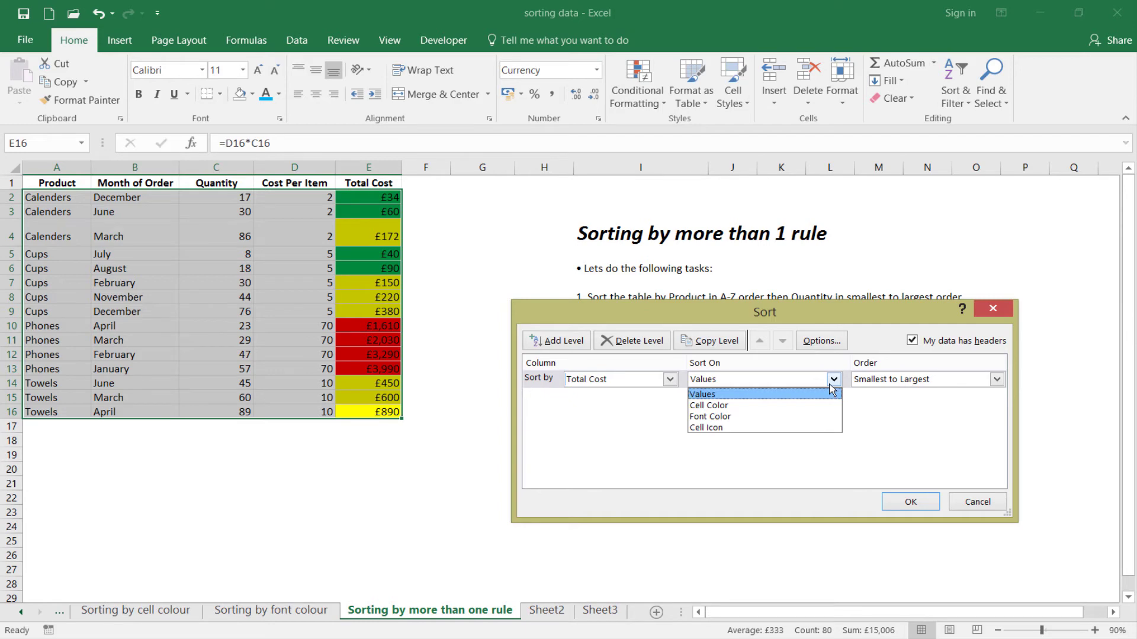
pyautogui.click(775, 406)
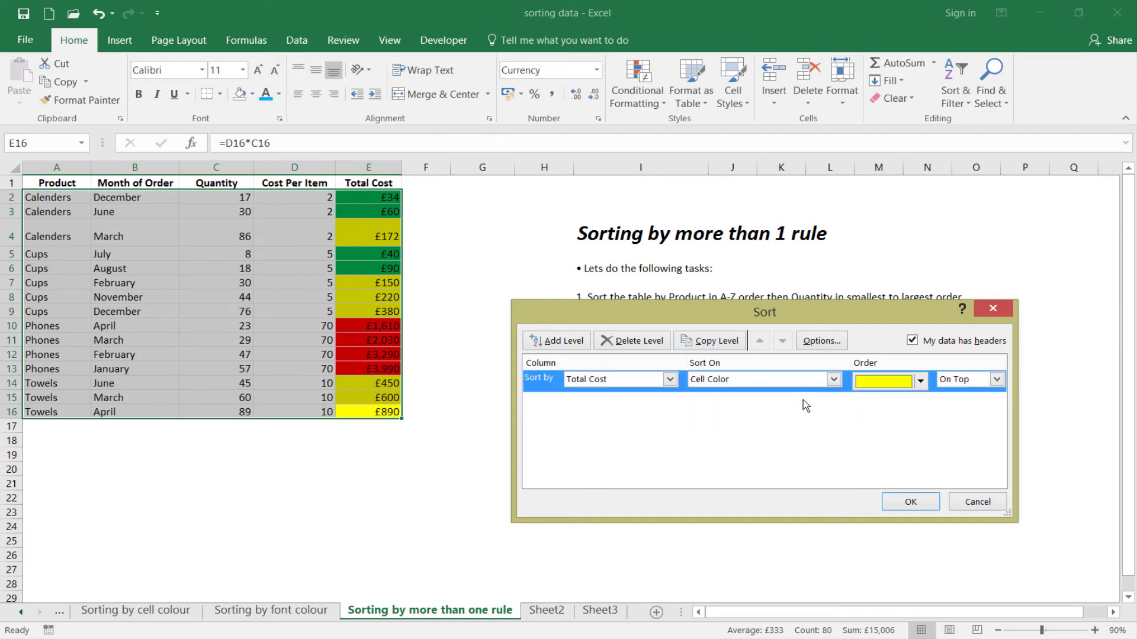
pyautogui.moveTo(769, 314); pyautogui.dragTo(775, 387)
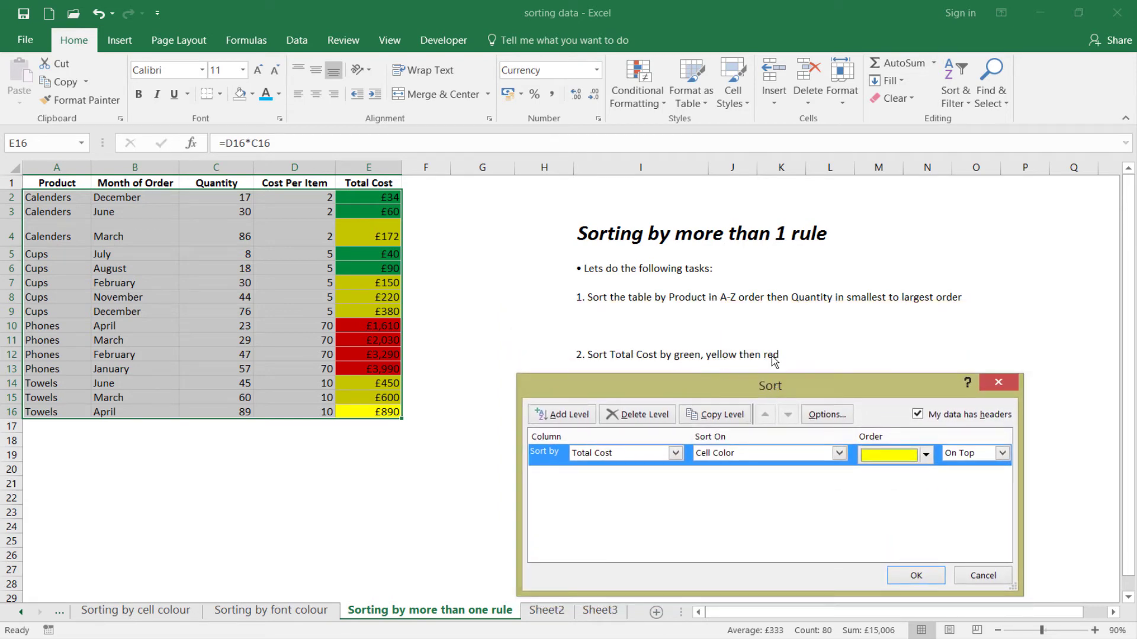
pyautogui.click(926, 454)
pyautogui.click(885, 475)
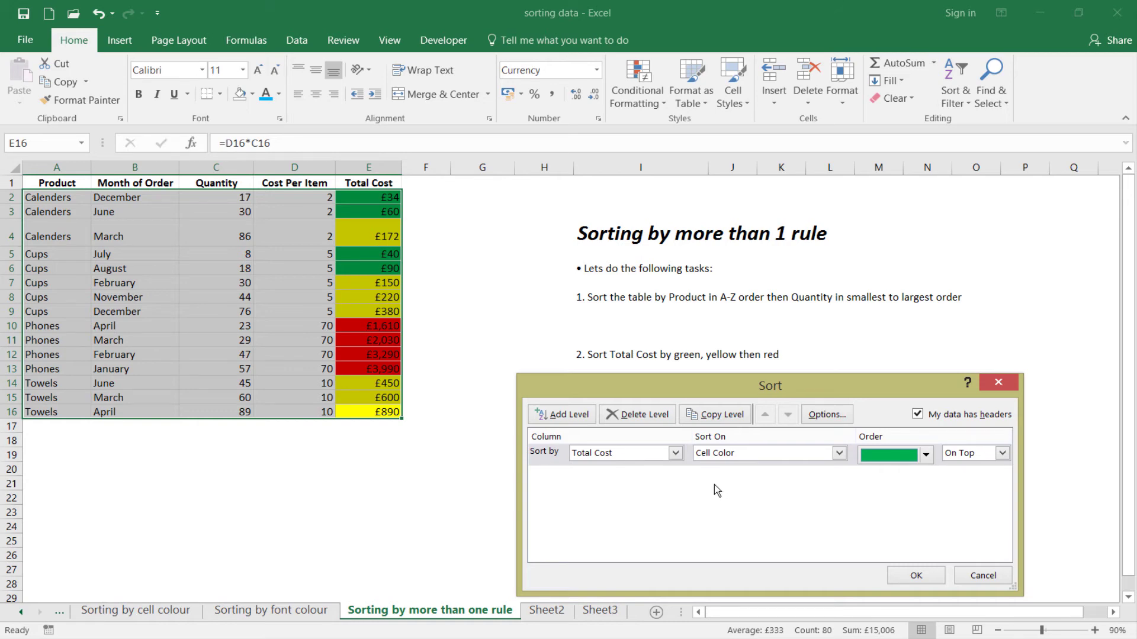
# - Add a second sort level on Total Cost by Cell Color with yellow on top and apply the sort
pyautogui.click(560, 416)
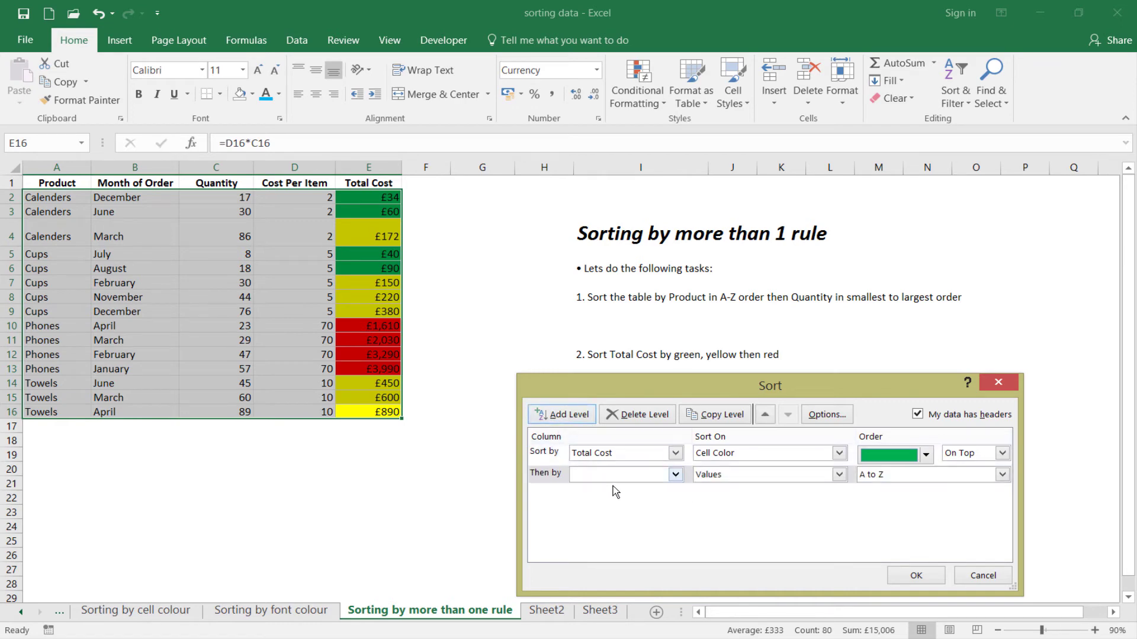
pyautogui.click(674, 474)
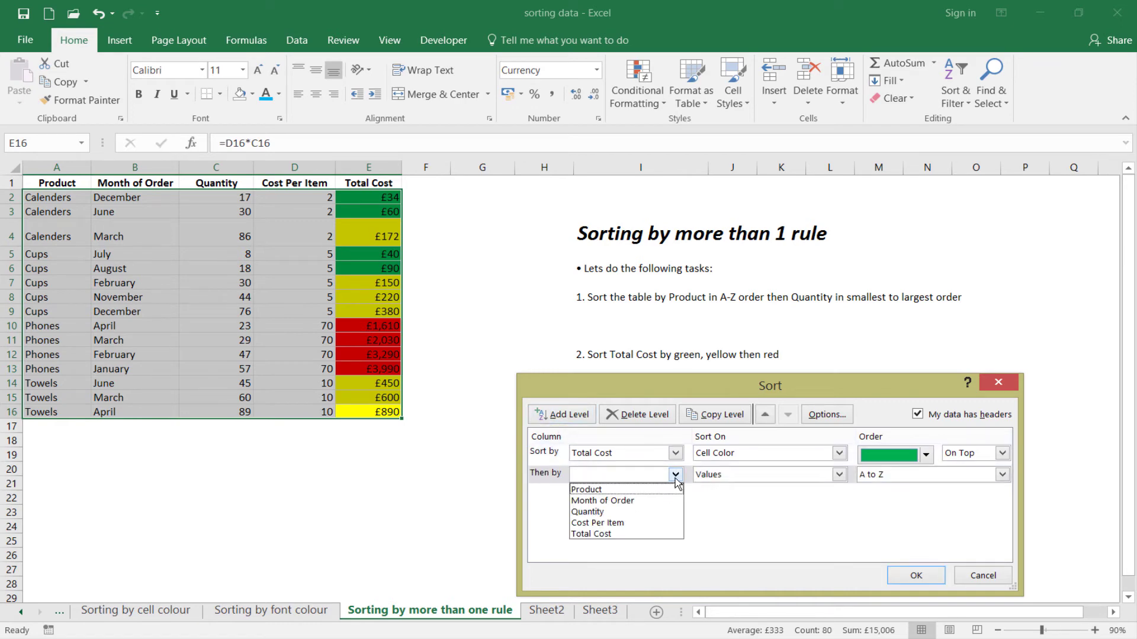
pyautogui.click(595, 534)
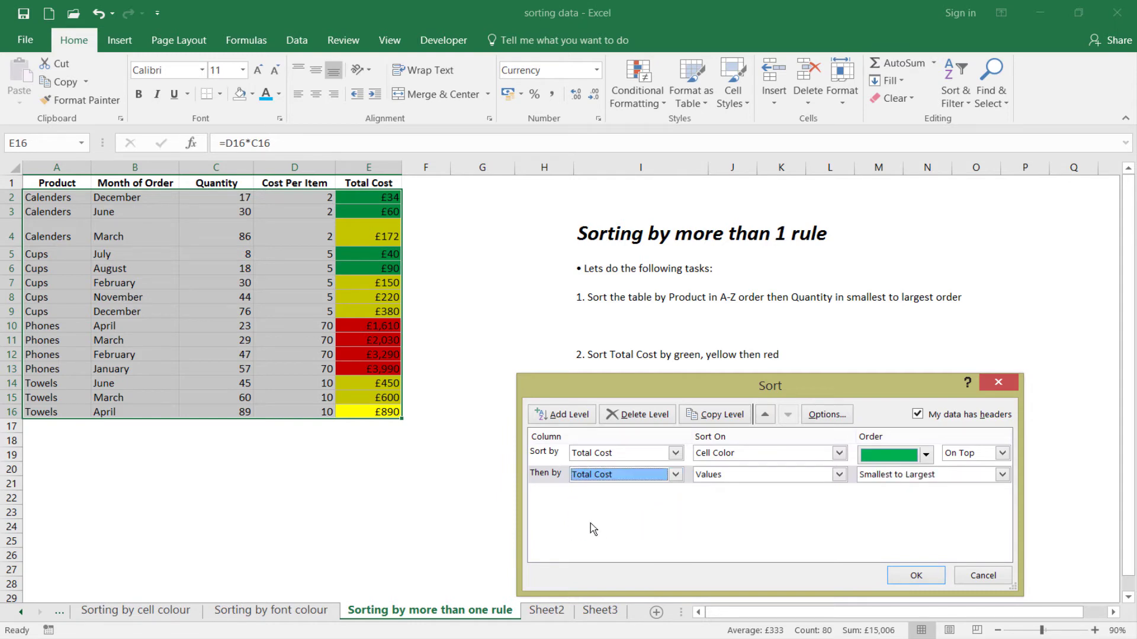
pyautogui.click(729, 477)
pyautogui.click(747, 501)
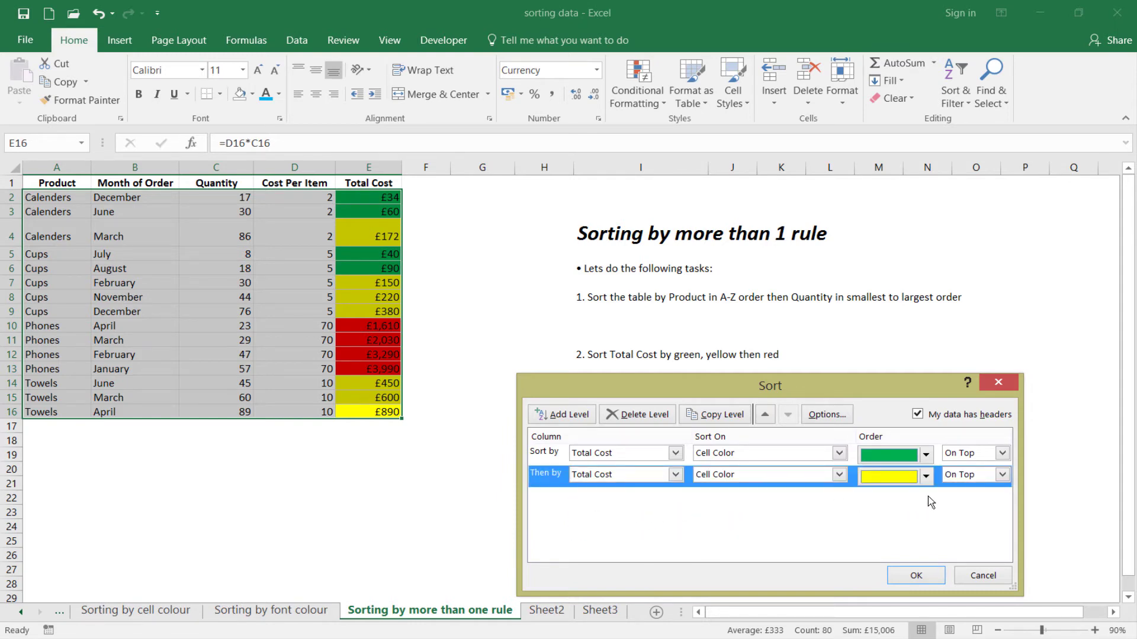
pyautogui.click(878, 482)
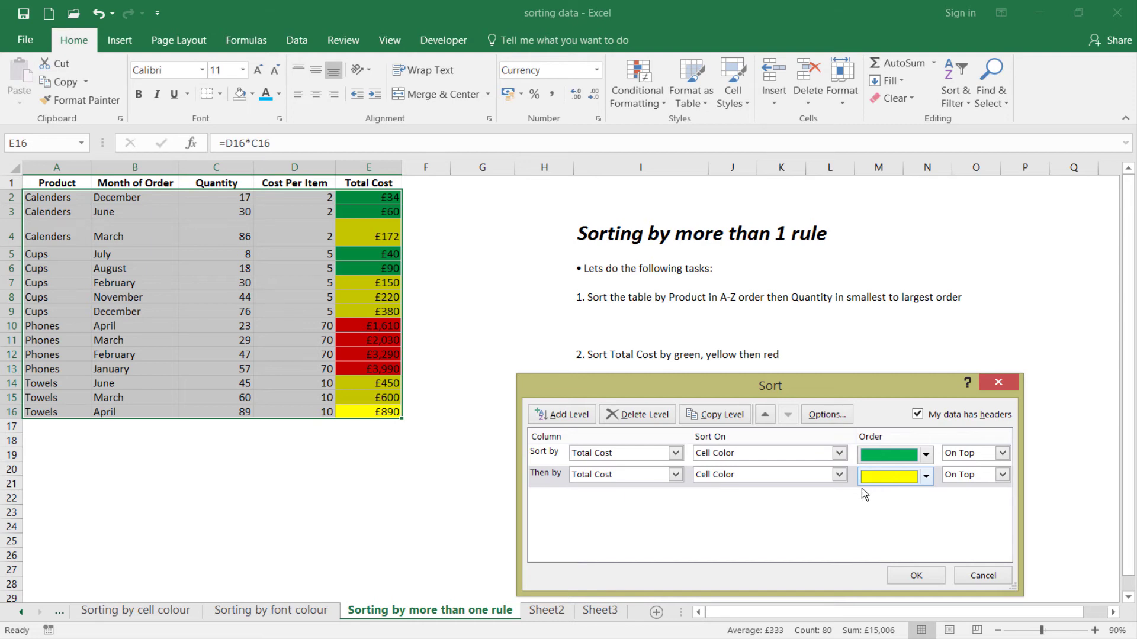
pyautogui.click(895, 575)
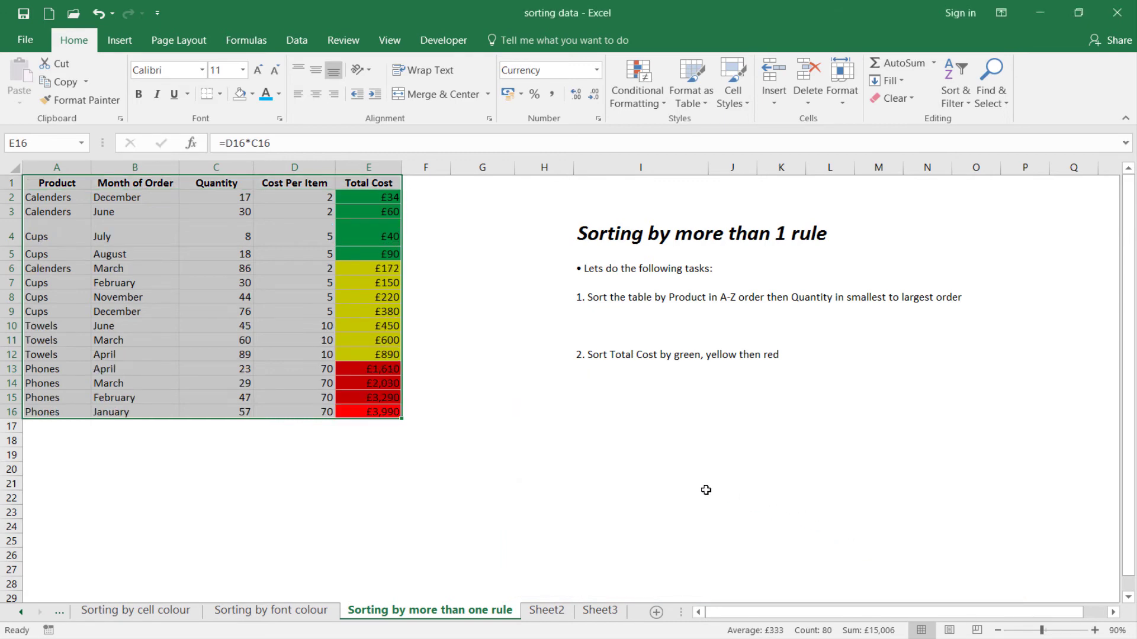
pyautogui.click(603, 444)
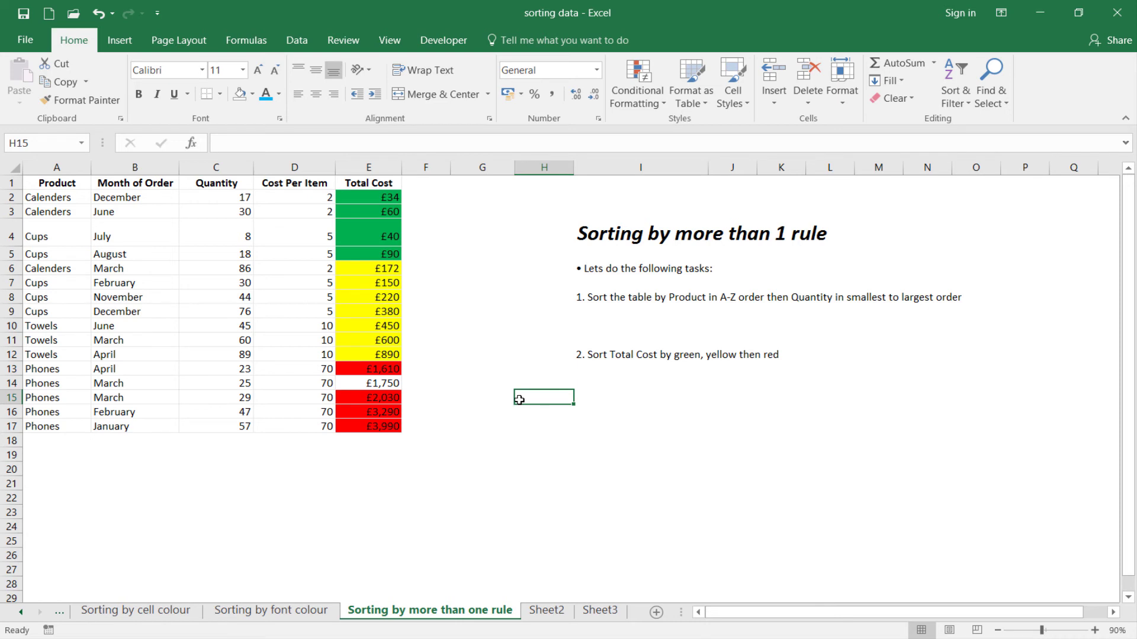
pyautogui.click(13, 383)
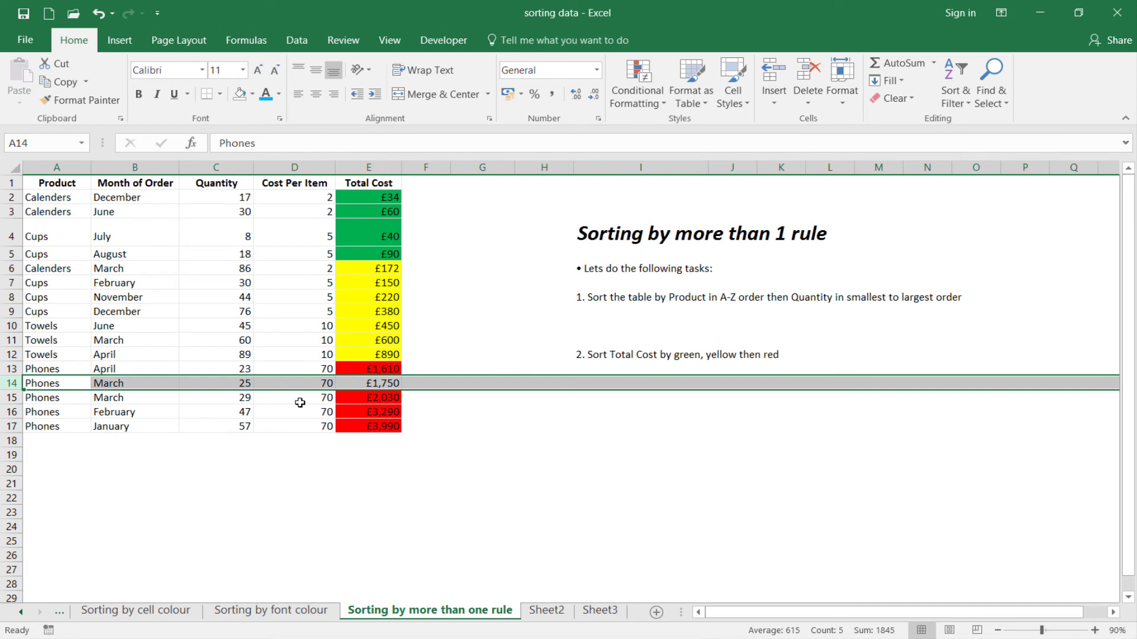
pyautogui.click(543, 410)
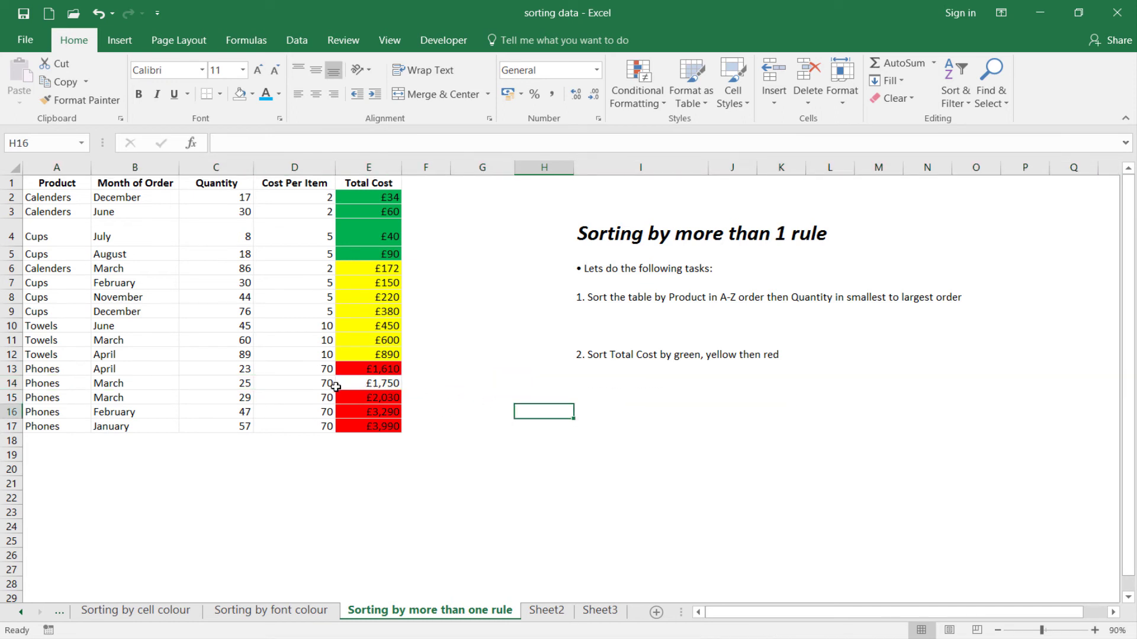
pyautogui.click(532, 397)
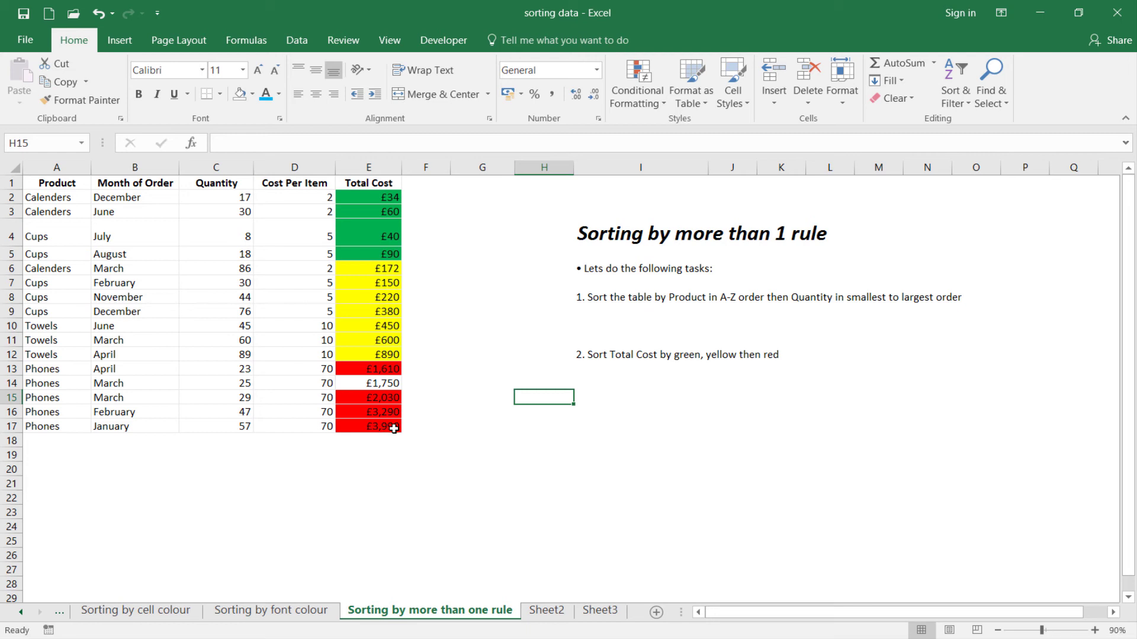
# - Reopen the custom sort for table A1:E17 and add a third level on Total Cost
pyautogui.moveTo(394, 429); pyautogui.dragTo(35, 184)
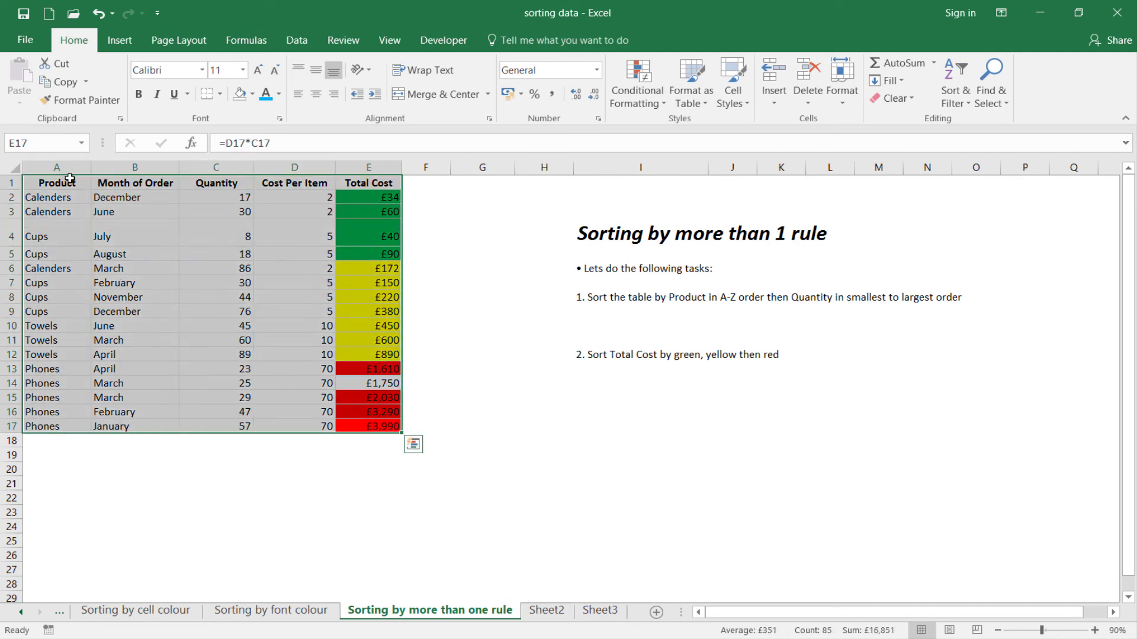
pyautogui.click(955, 96)
pyautogui.click(971, 159)
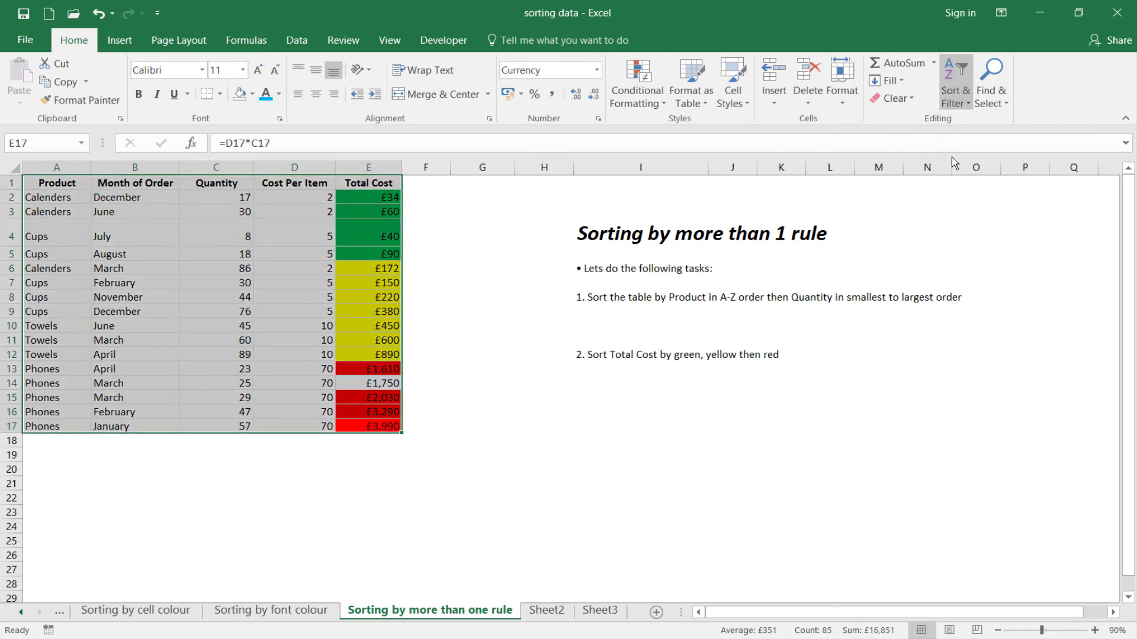
pyautogui.click(534, 476)
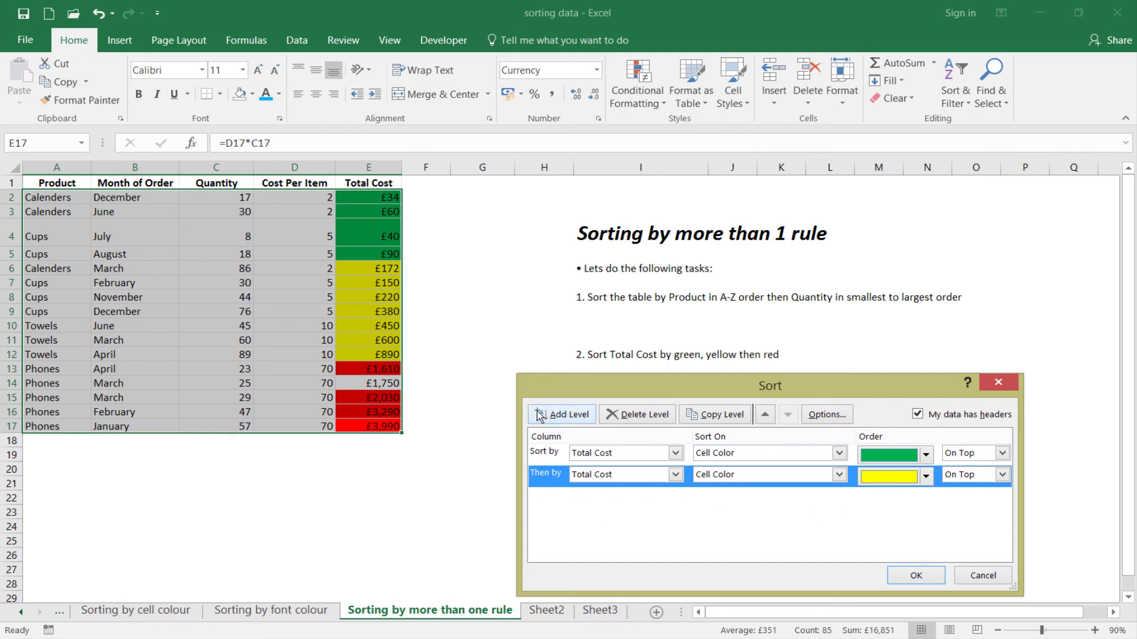
pyautogui.click(556, 415)
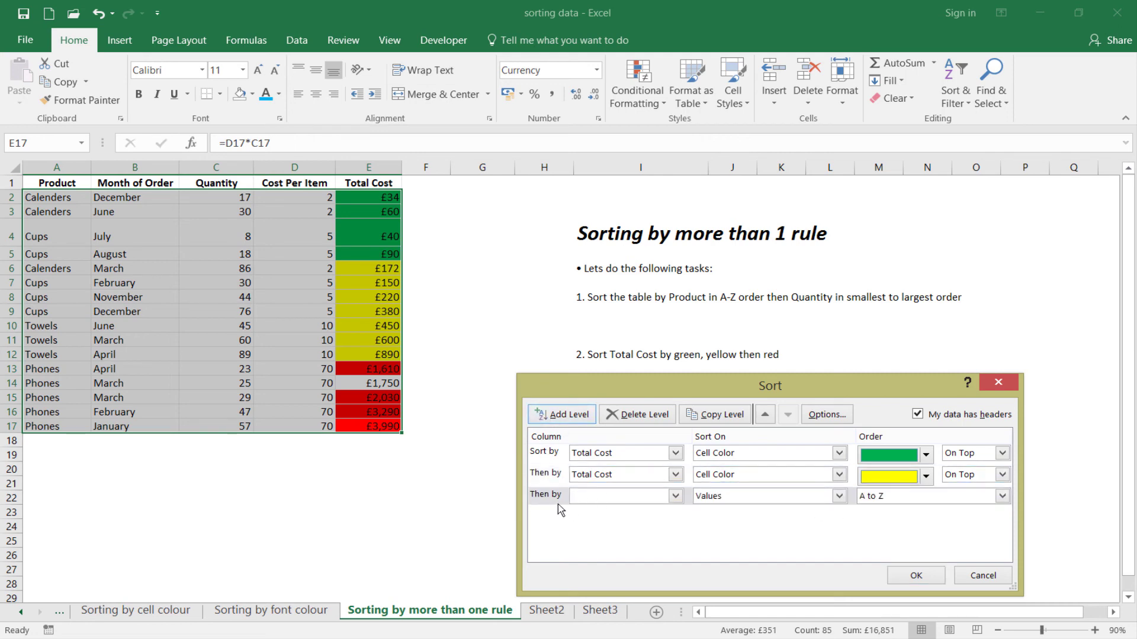
pyautogui.click(603, 498)
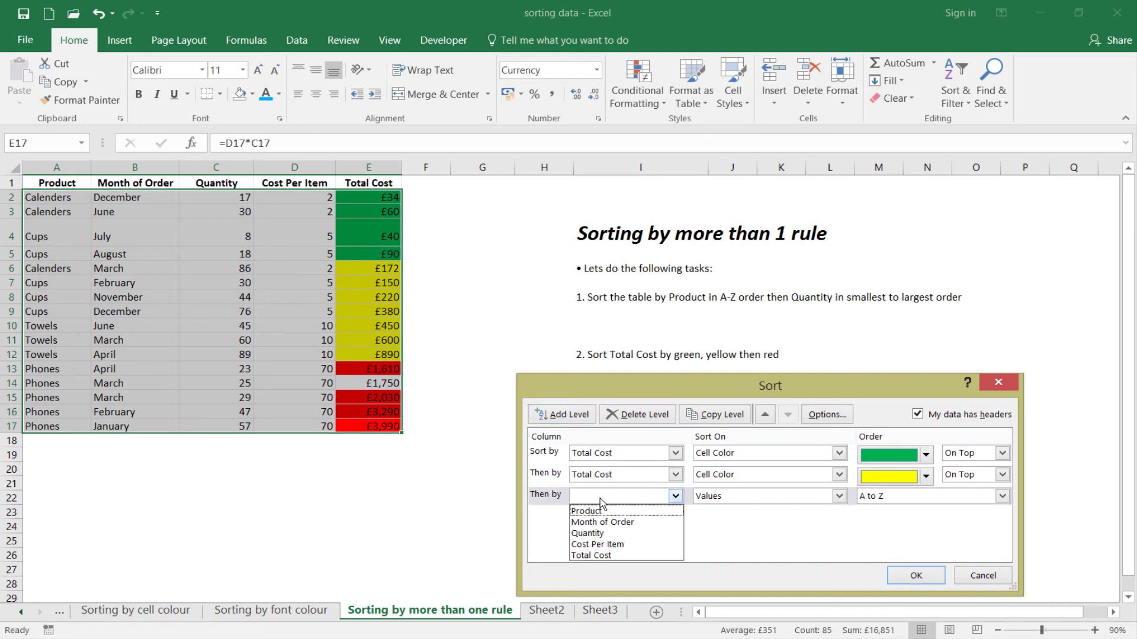
pyautogui.click(611, 555)
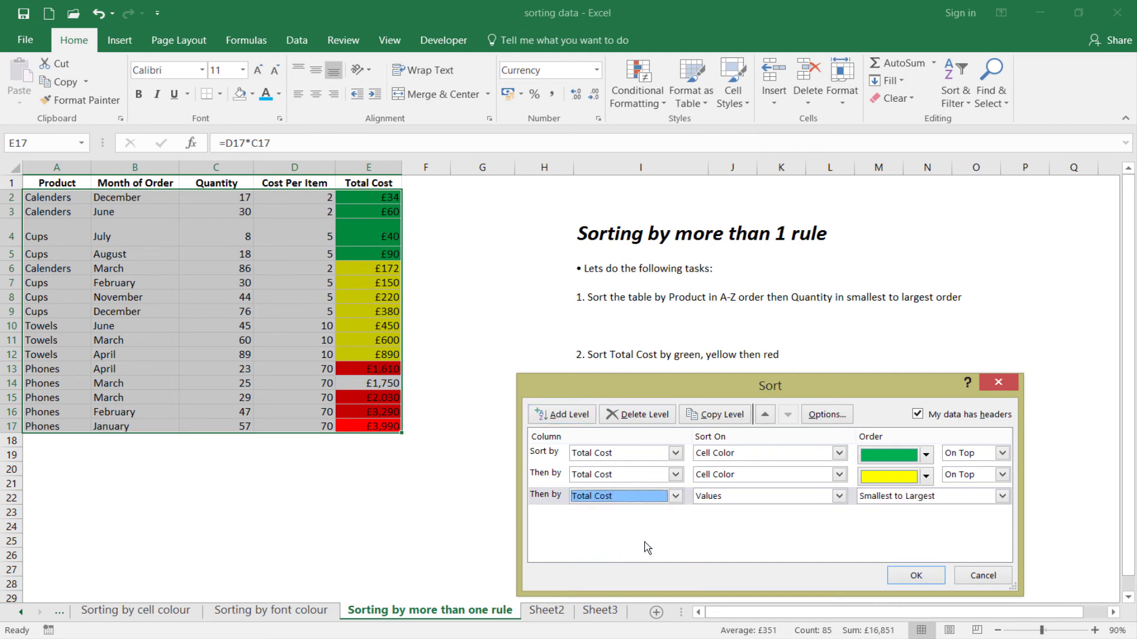
# - Set the third Total Cost level to sort on Cell Color with red on top and apply the sort
pyautogui.click(718, 497)
pyautogui.click(726, 523)
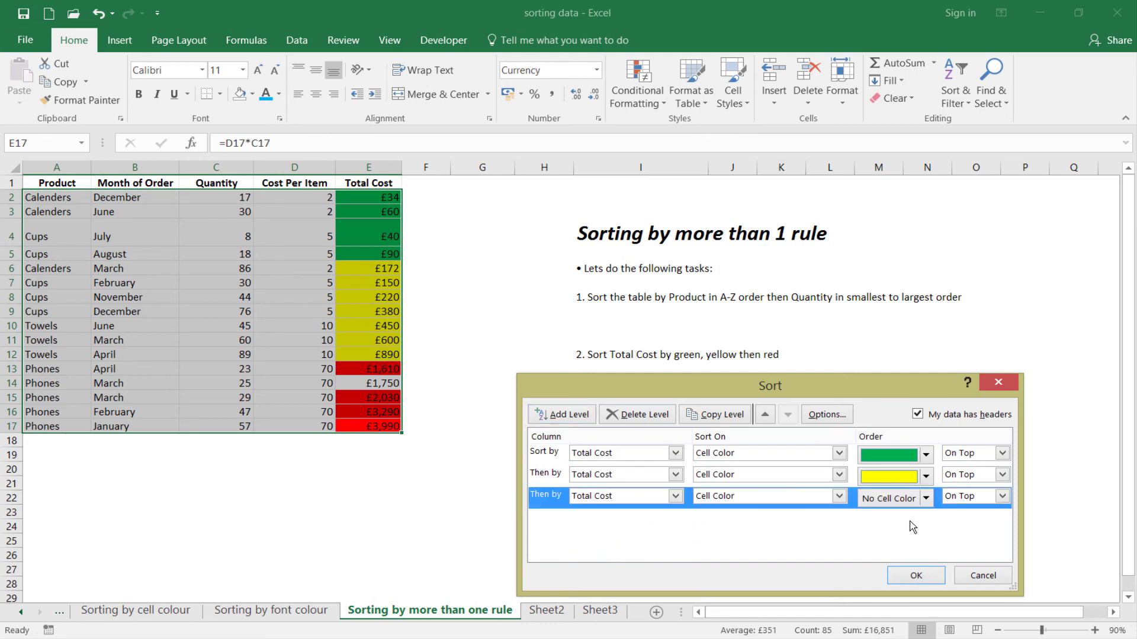
pyautogui.click(926, 498)
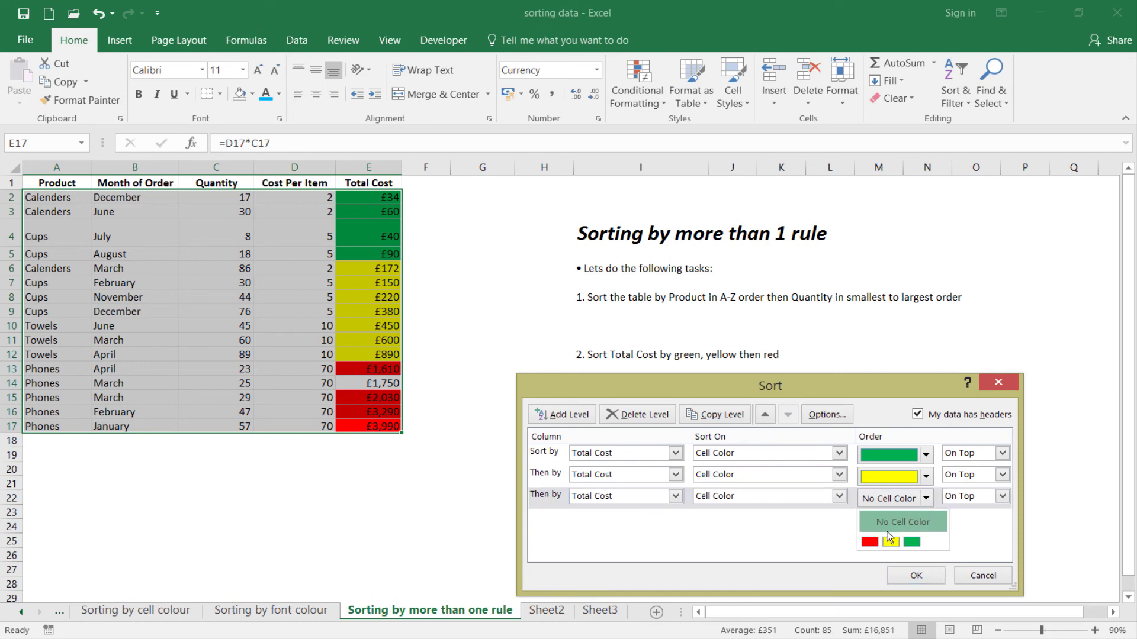
pyautogui.click(869, 542)
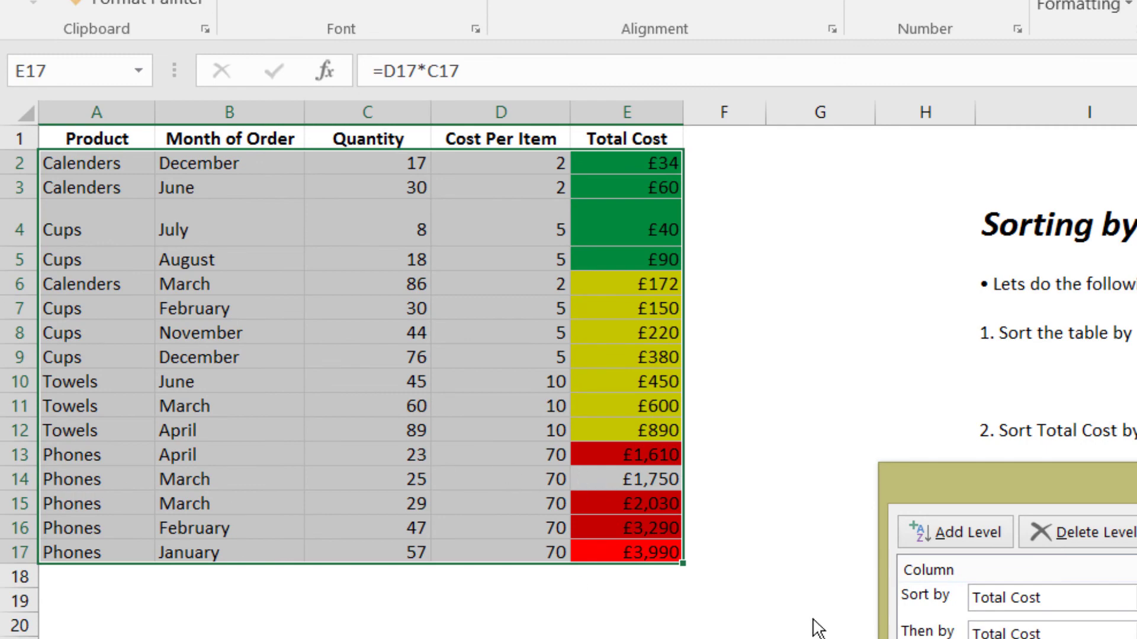
pyautogui.press('Return')
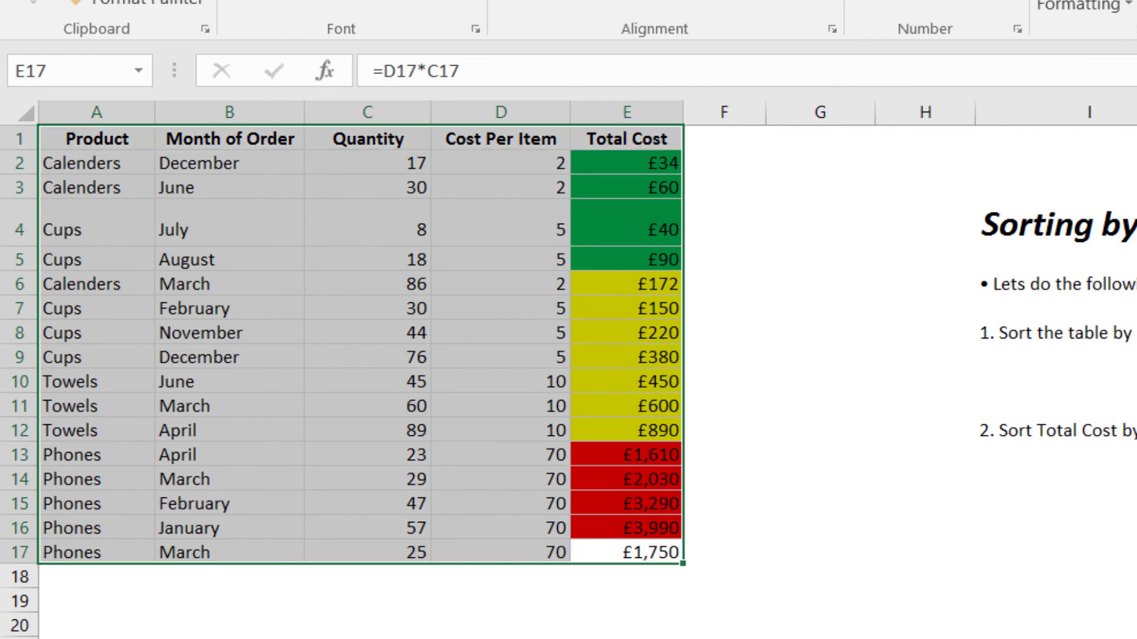
pyautogui.click(935, 554)
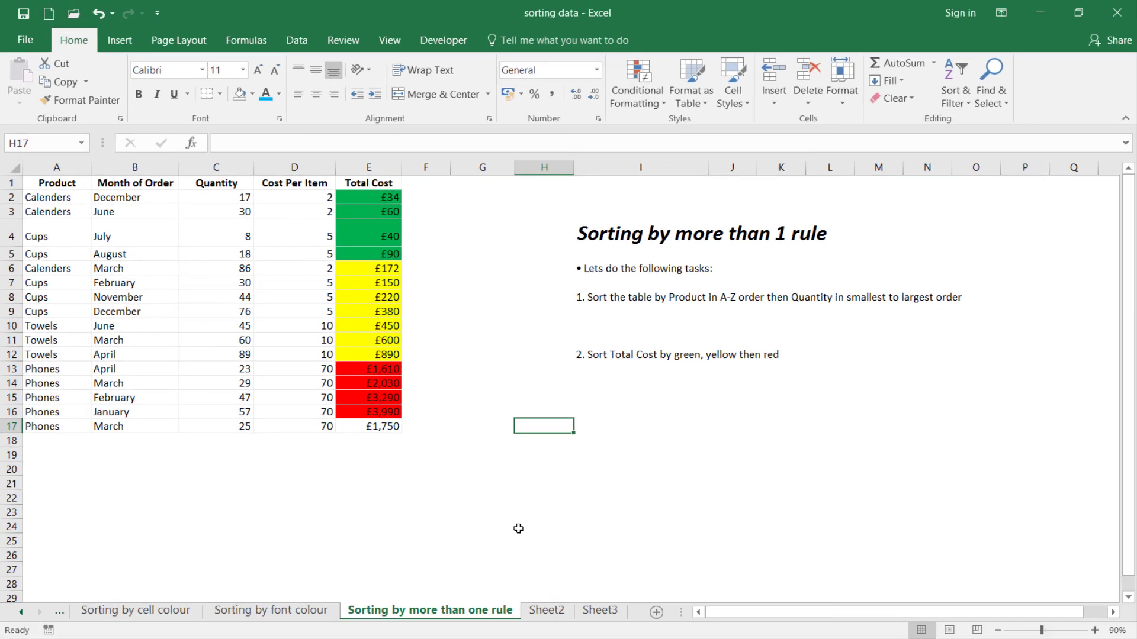